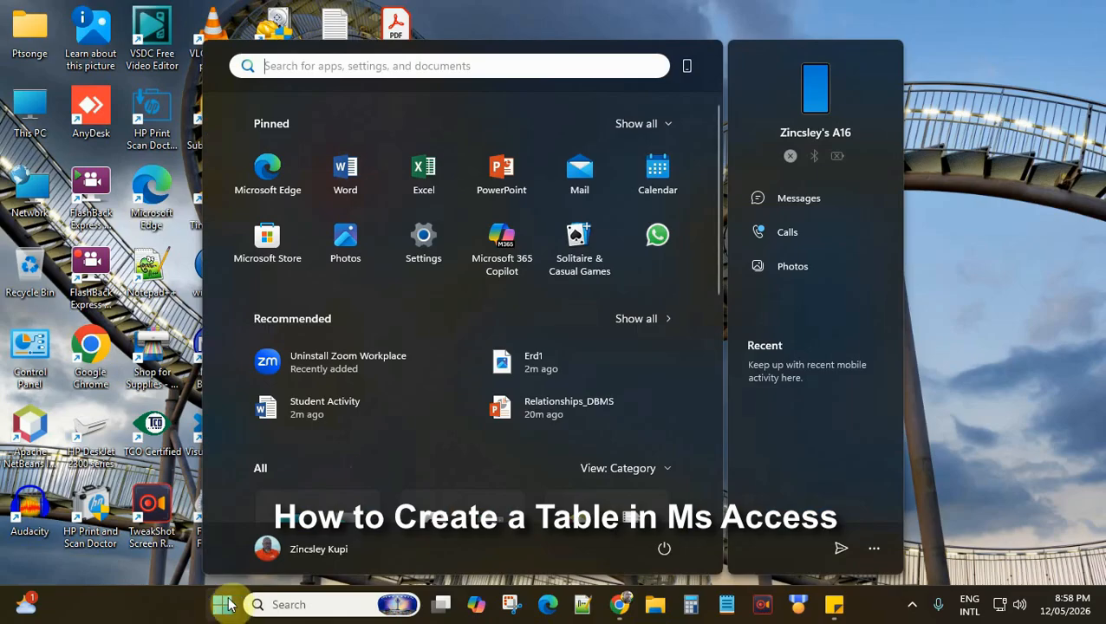
Search the computer for Access and launch it
click(321, 67)
text(a)
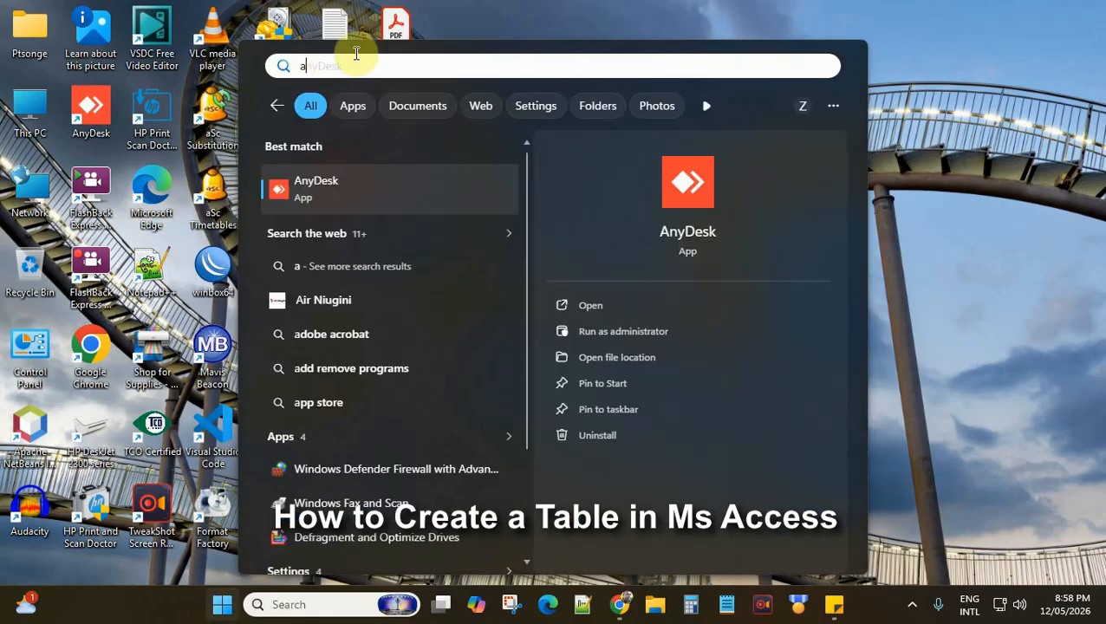
text(c)
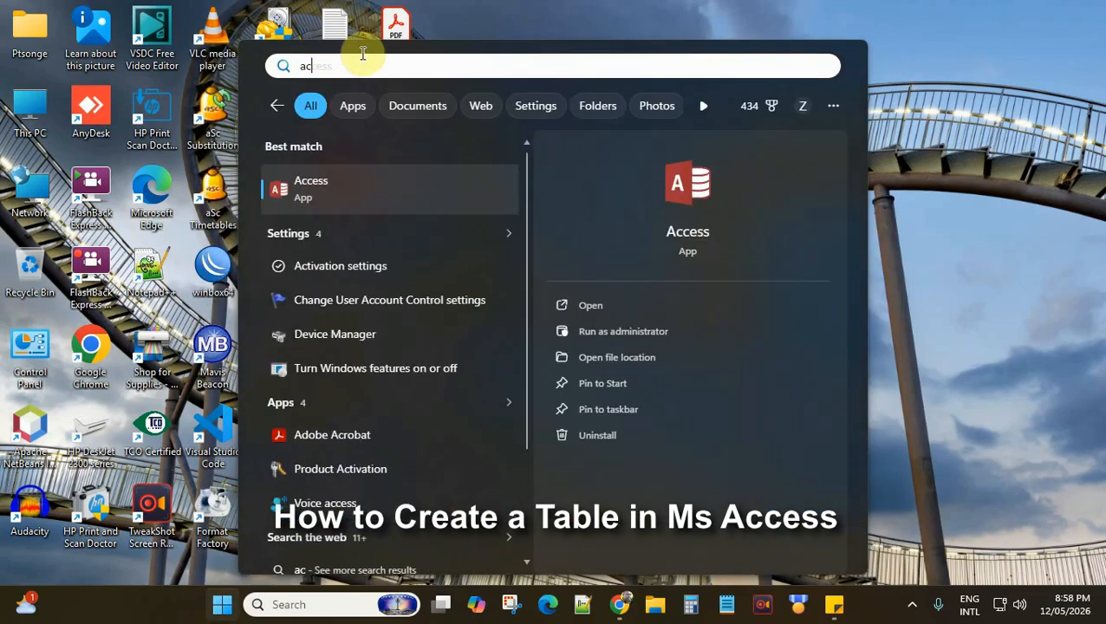
click(688, 193)
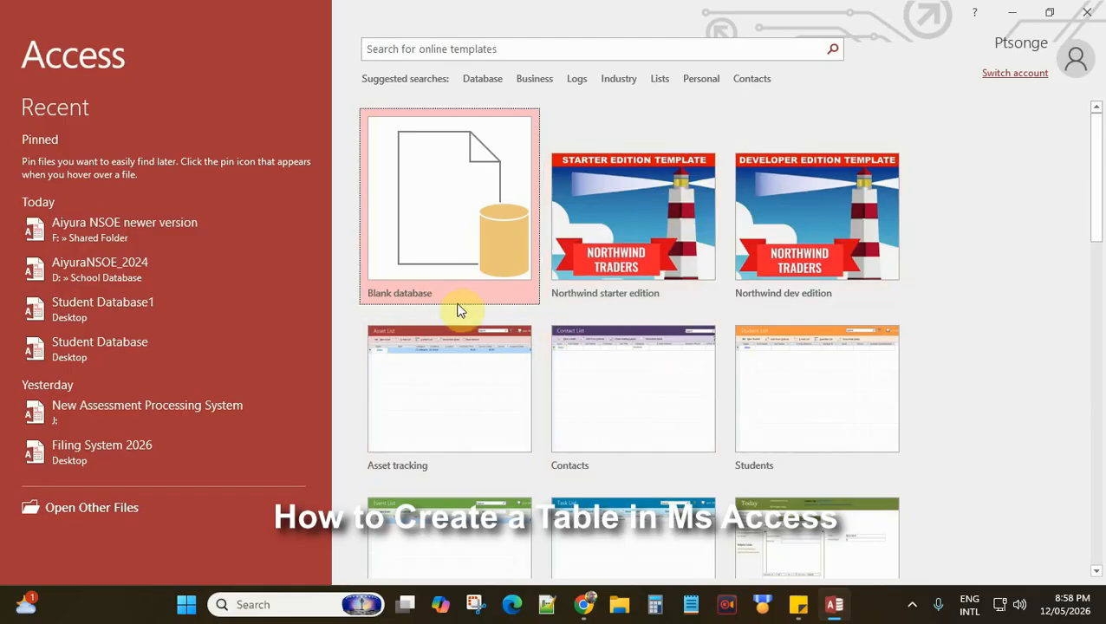
Create a blank database named "Student Information" stored in the Desktop folder
click(457, 215)
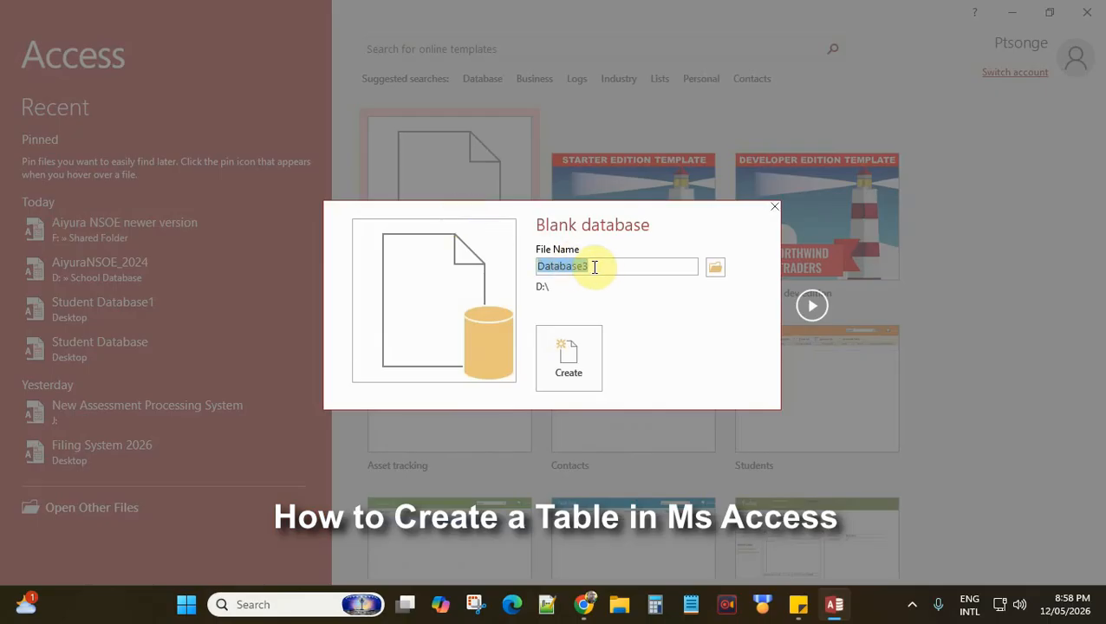
text(Student)
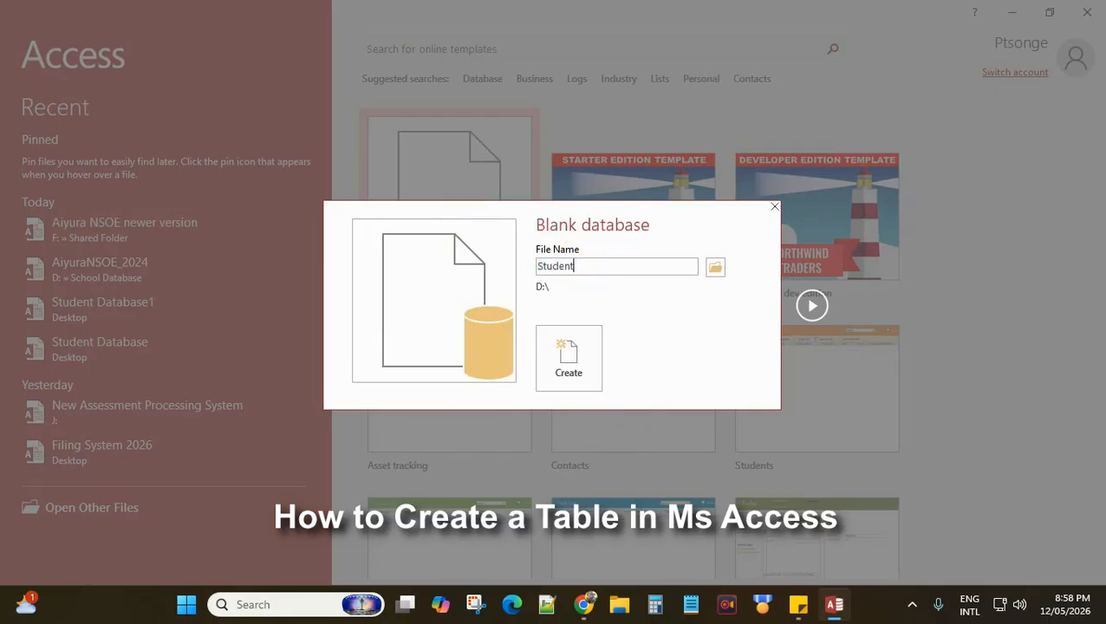
text( Information)
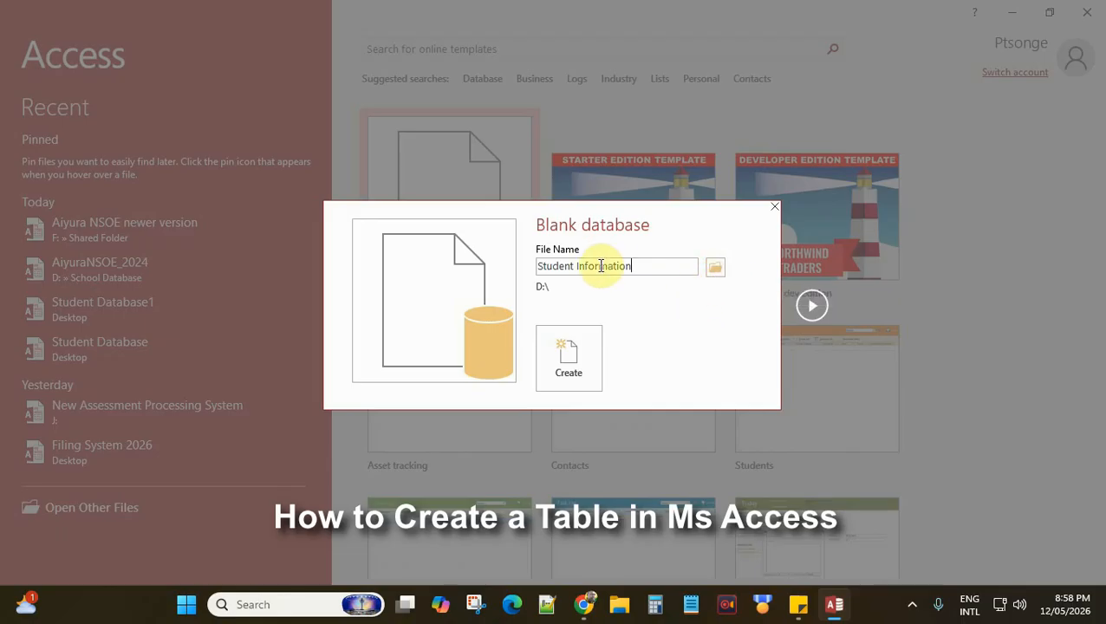
click(715, 271)
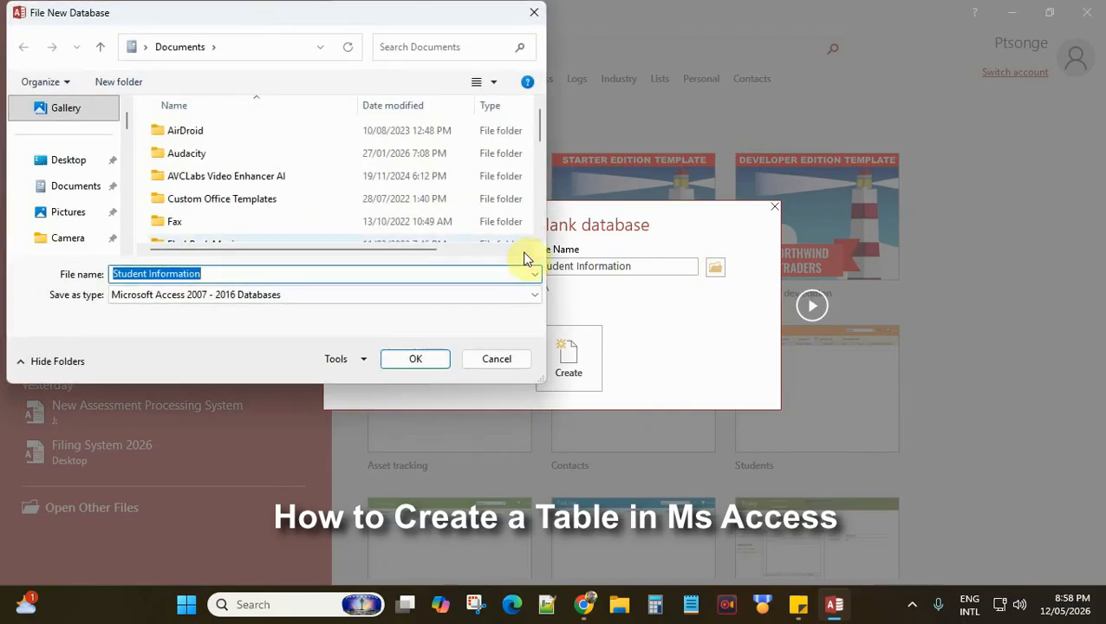
click(69, 165)
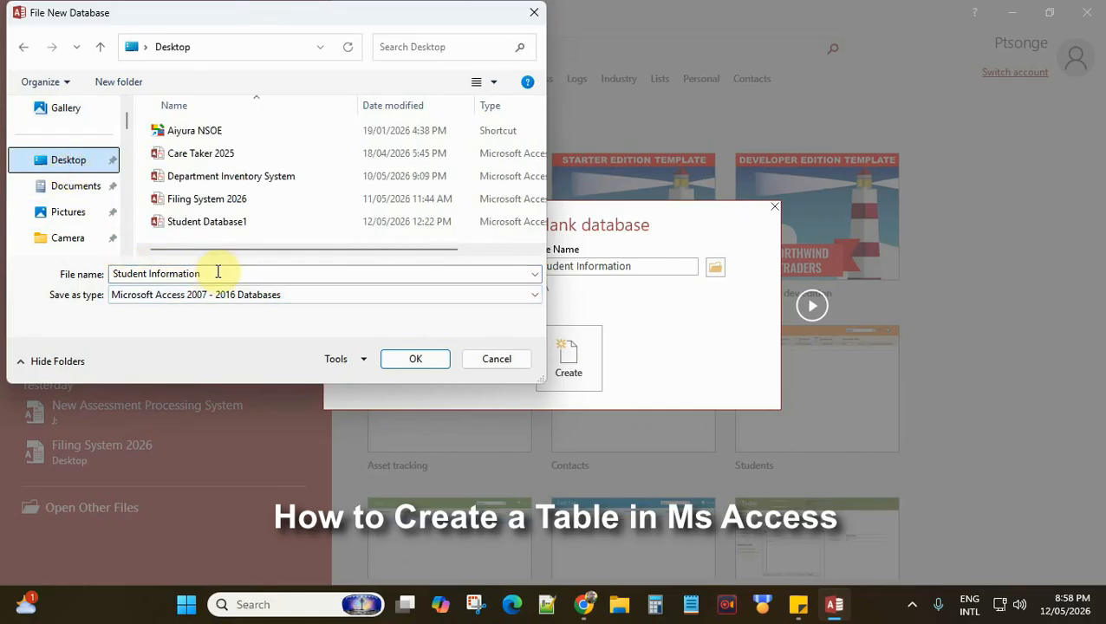
click(416, 359)
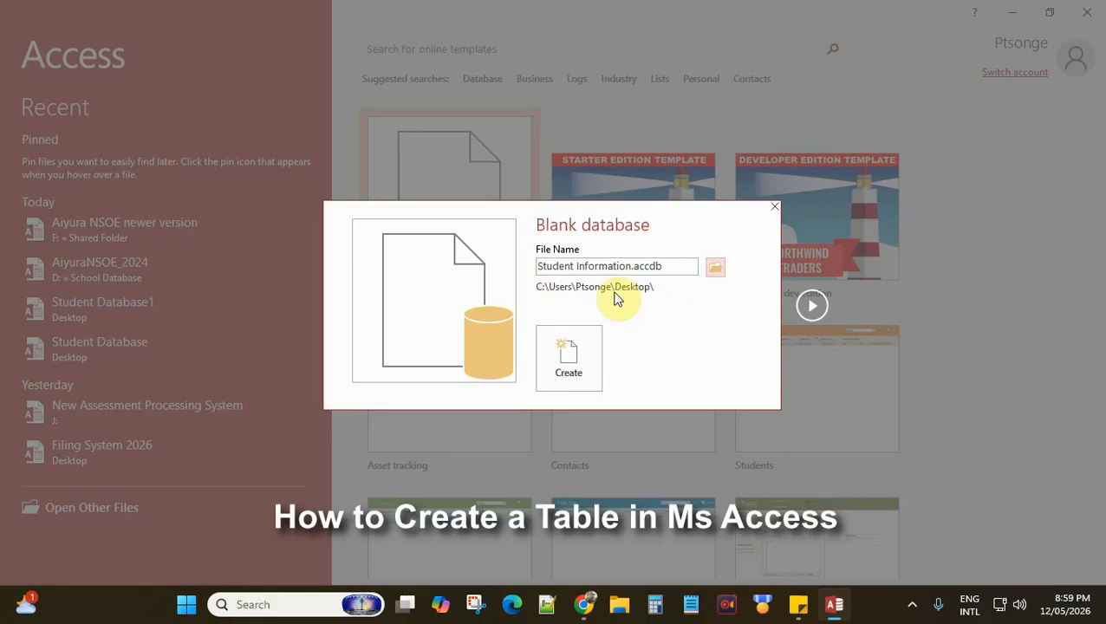
click(574, 370)
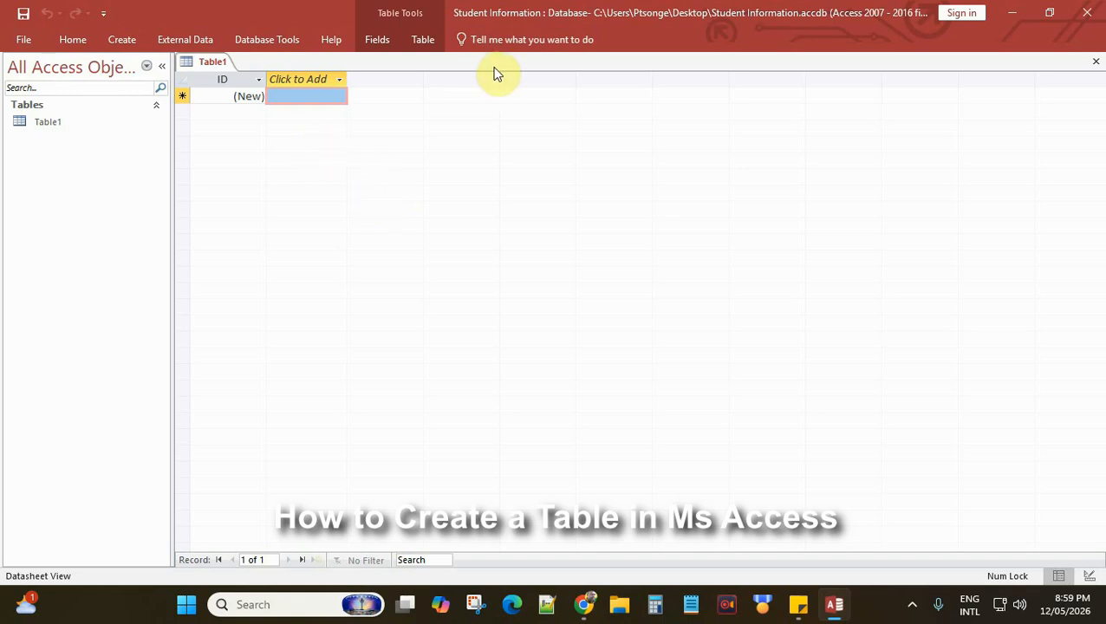
Keep the ribbon permanently expanded and switch Table1 to Design View, saving the table as "StudentT"
click(73, 39)
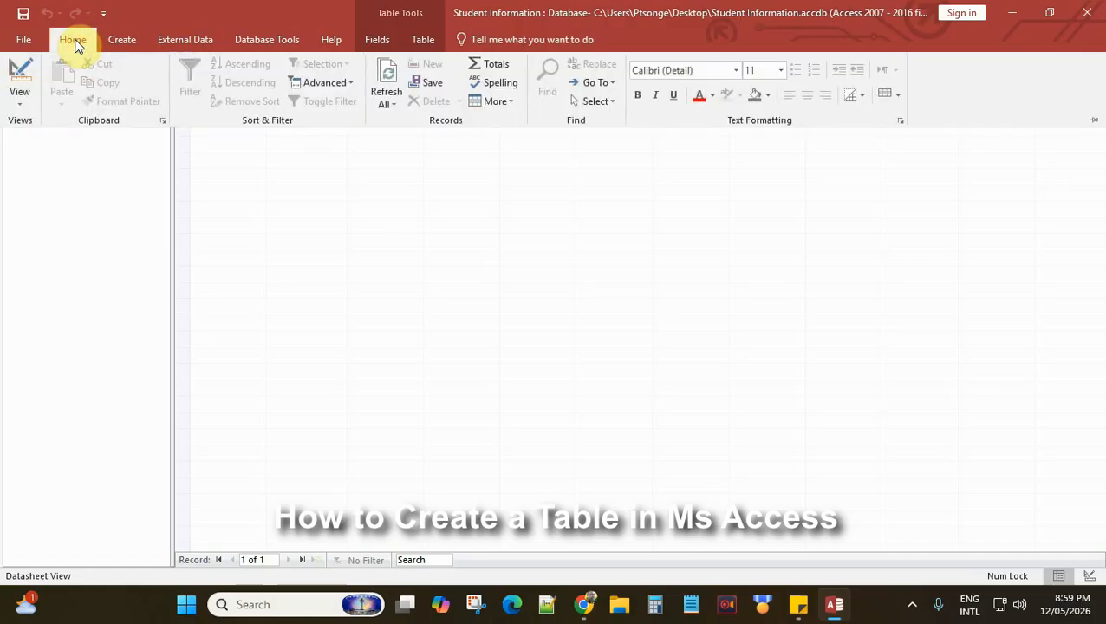
click(1094, 123)
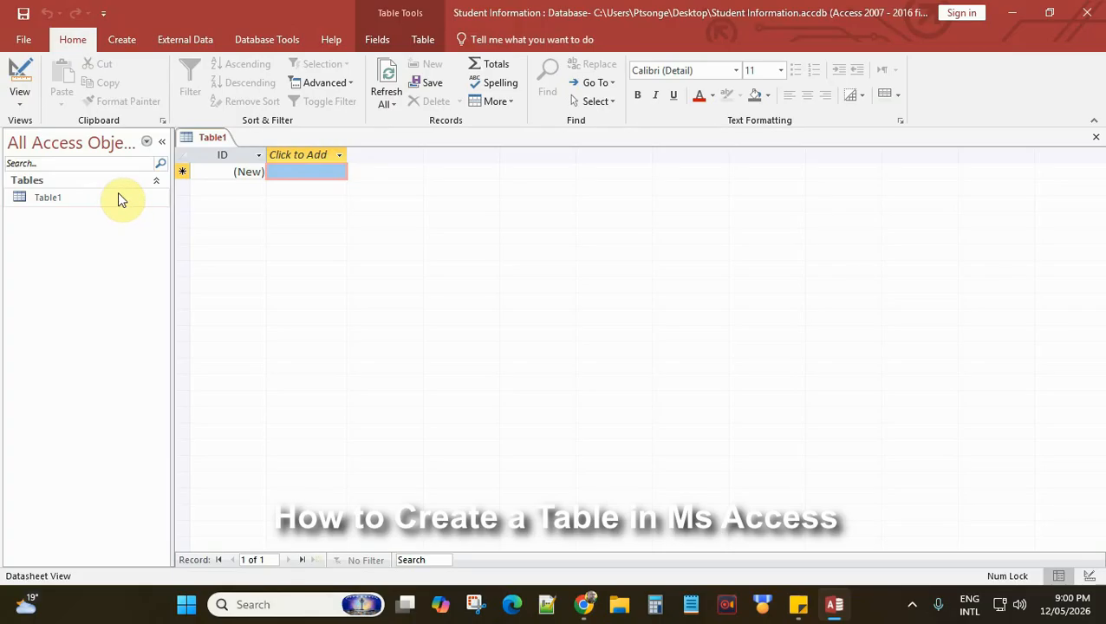
right_click(207, 138)
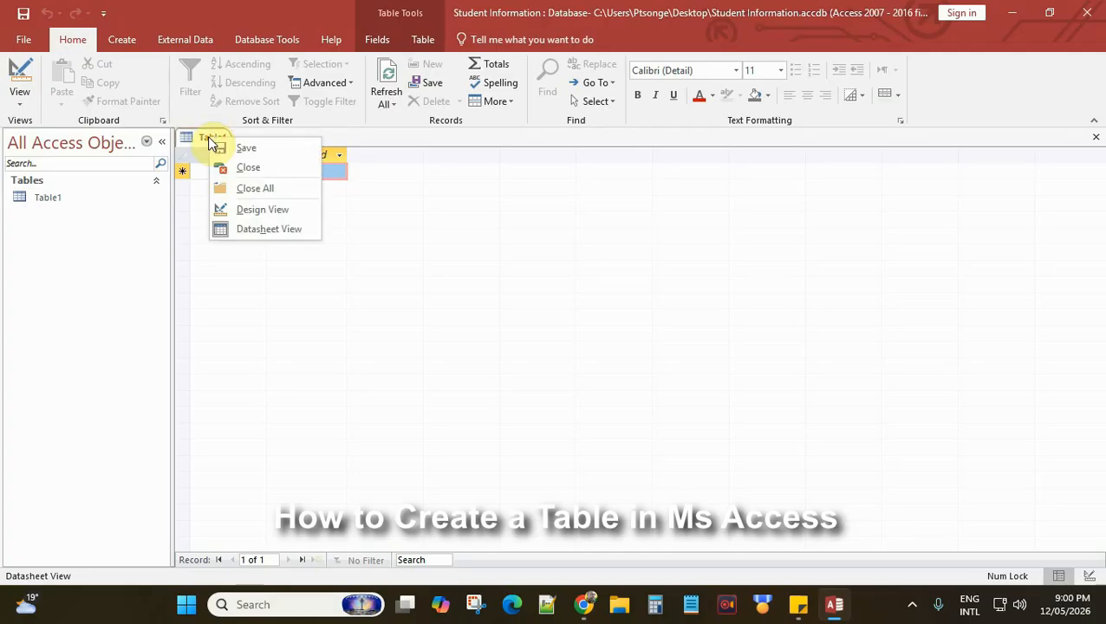
click(260, 215)
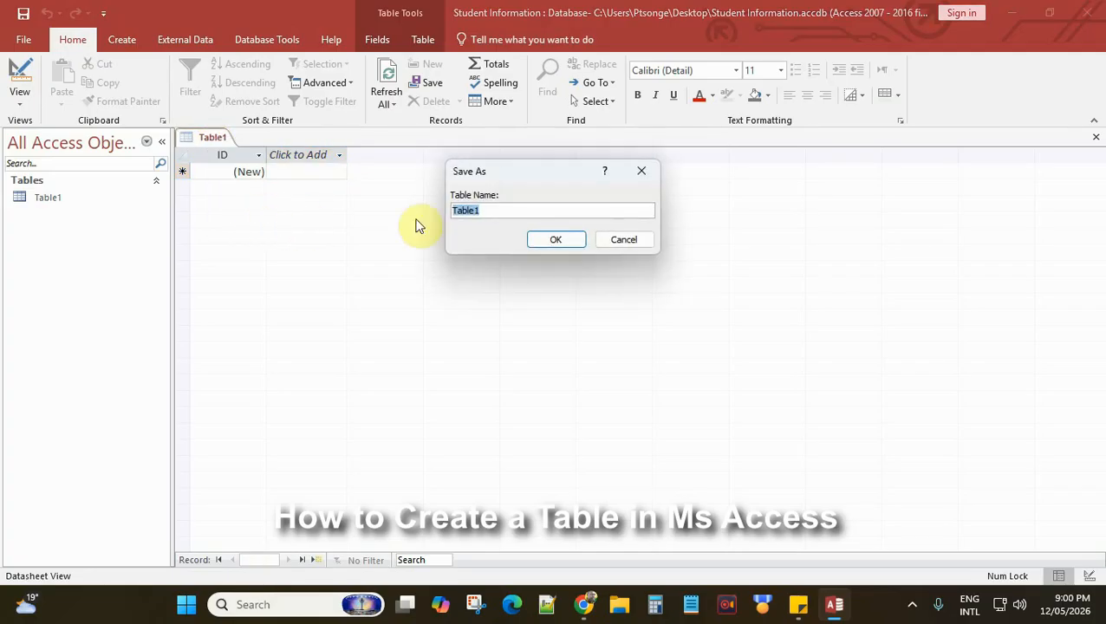
text(StudentT)
click(560, 241)
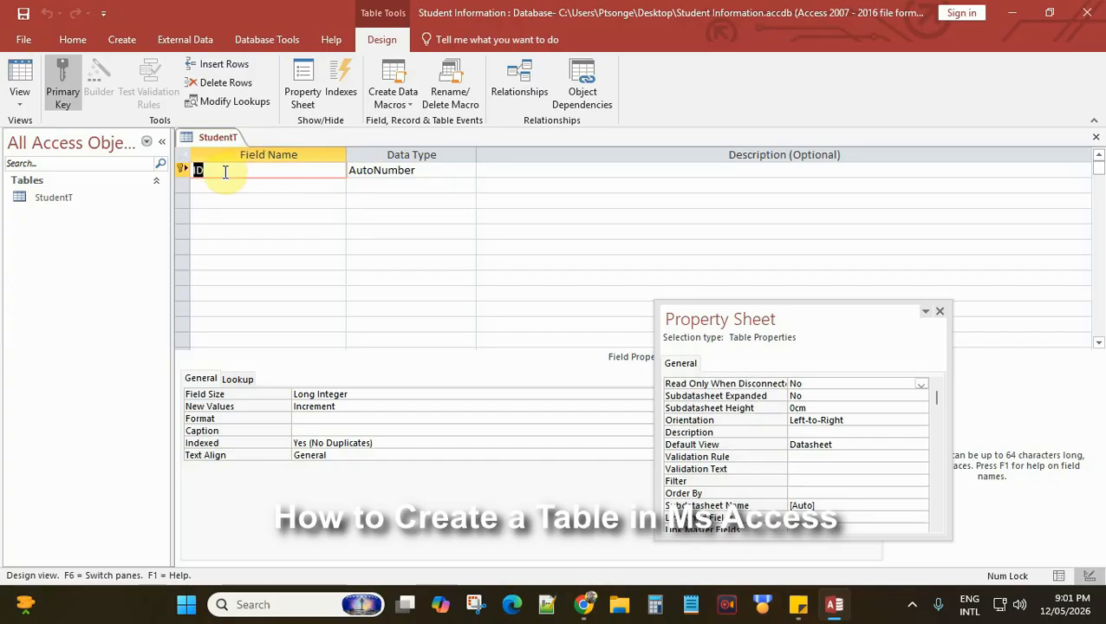
Rename the ID field to "StudentID" and give it the description "Primay Key of the Student Table"
text(StudentID)
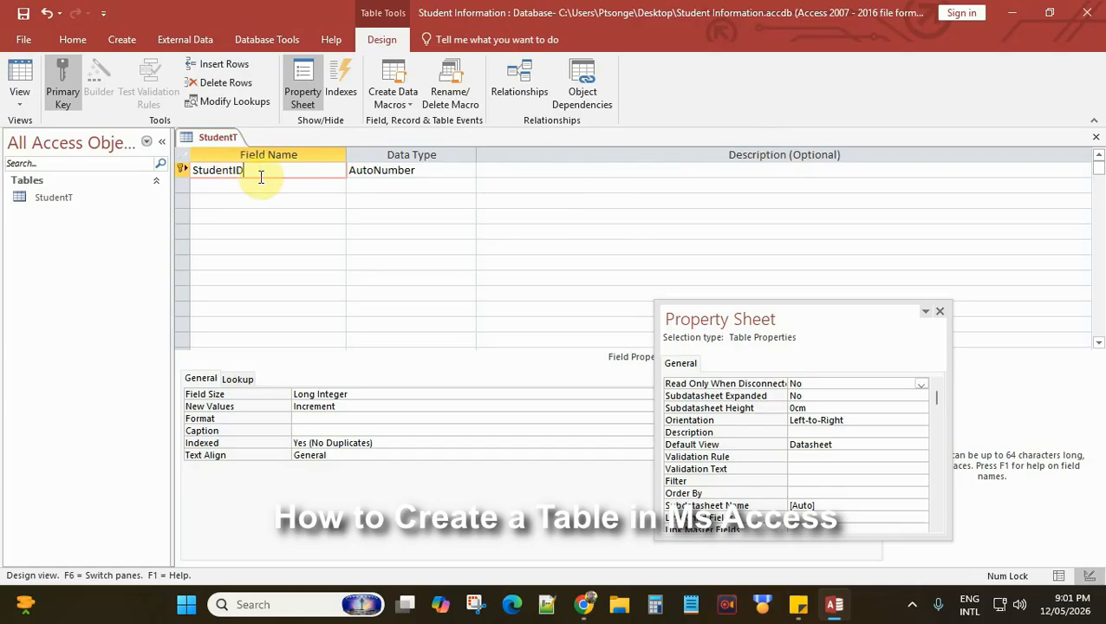
click(541, 171)
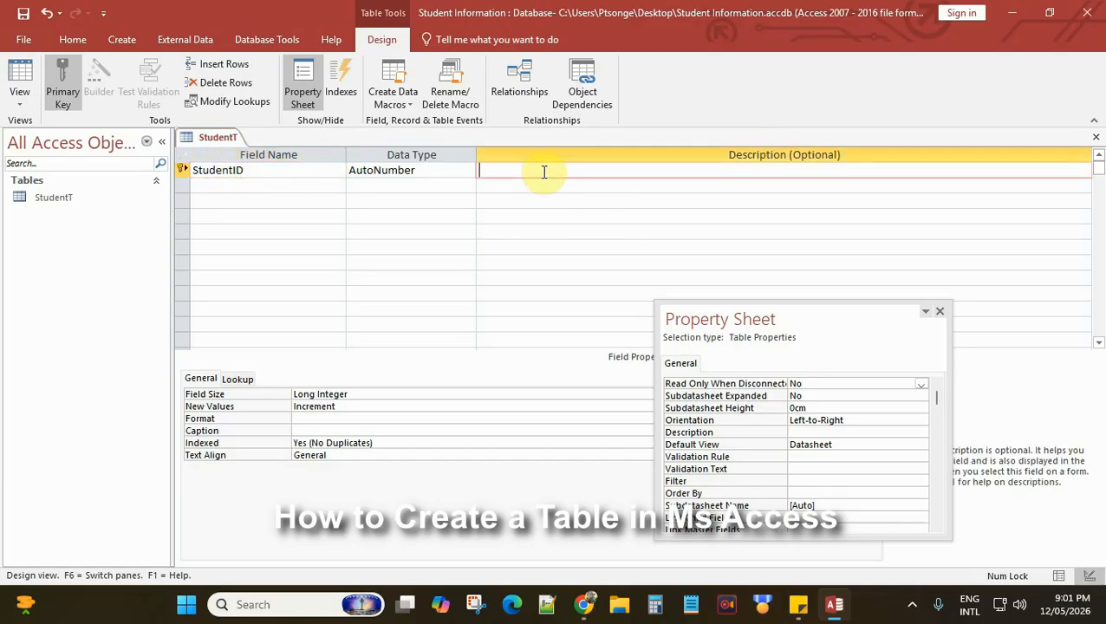
text(Primay)
text( key)
text(Key of the Studen)
text(t Table)
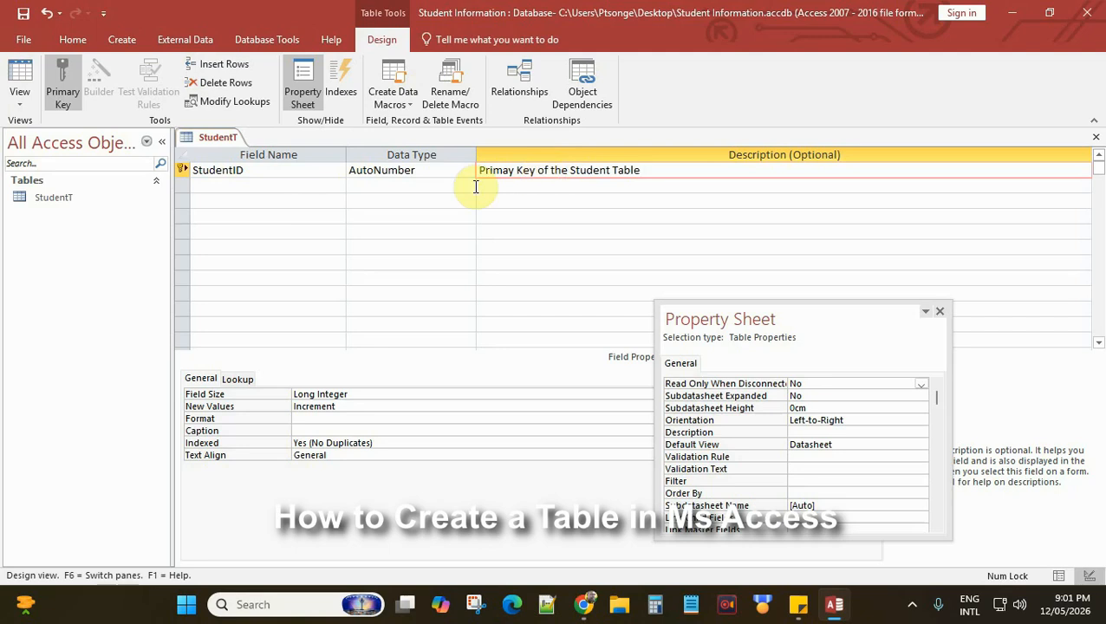
Add a field named "FirstName" with the Short Text data type below StudentID
click(290, 182)
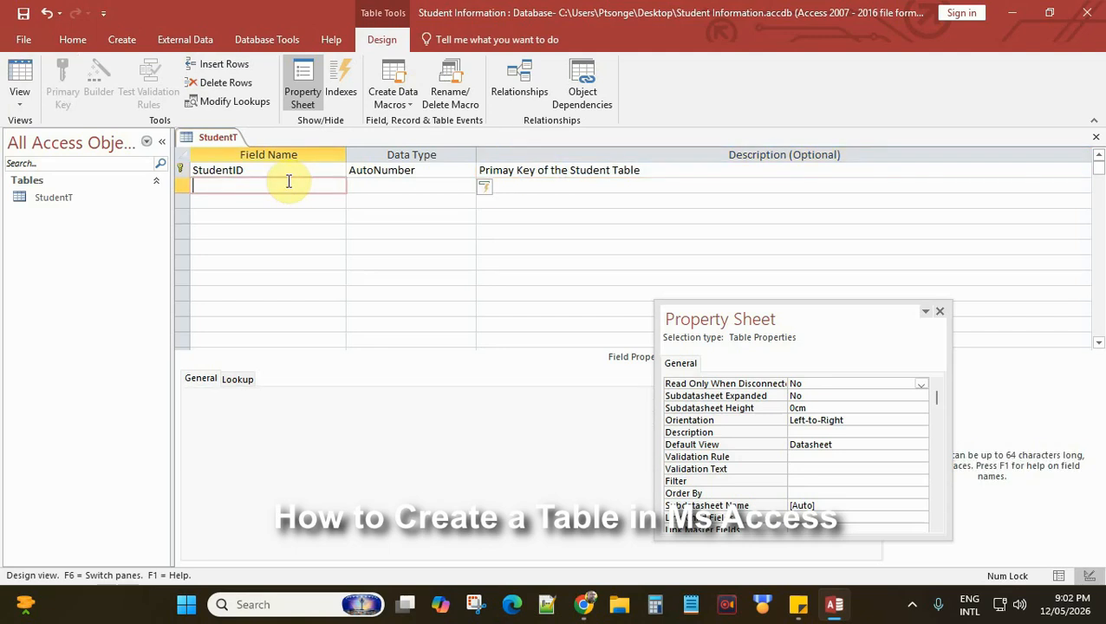
text(FirstName)
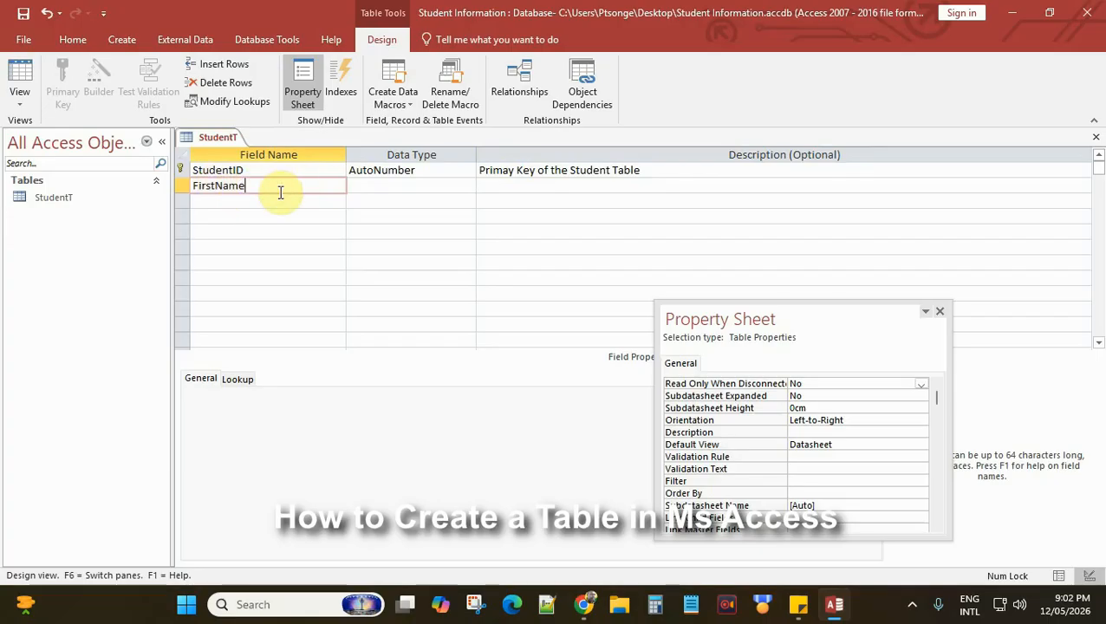
click(384, 186)
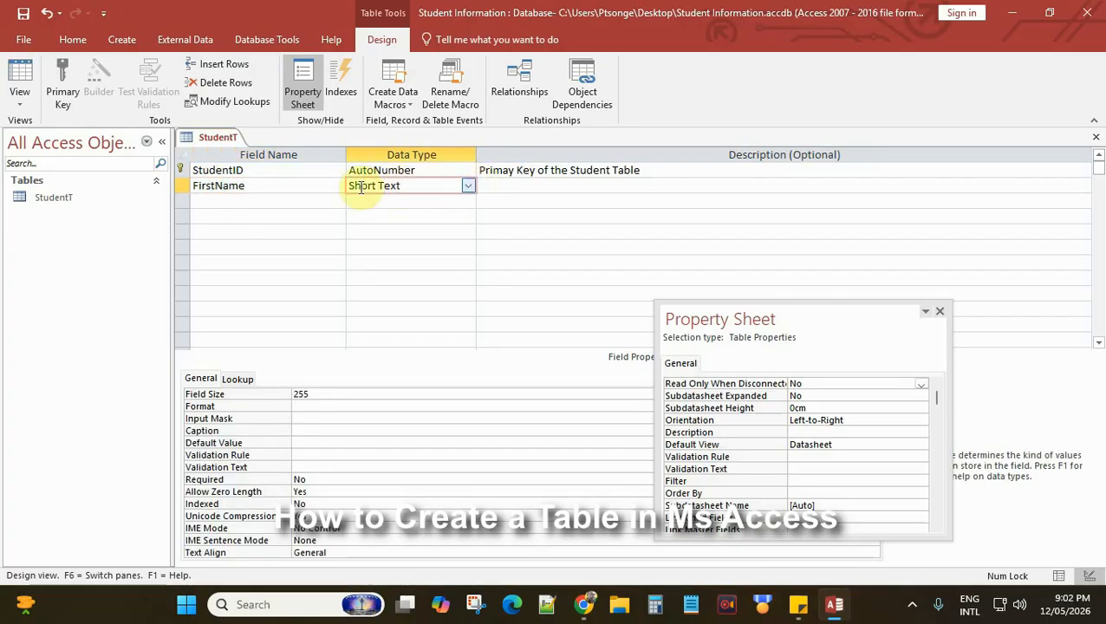
click(494, 186)
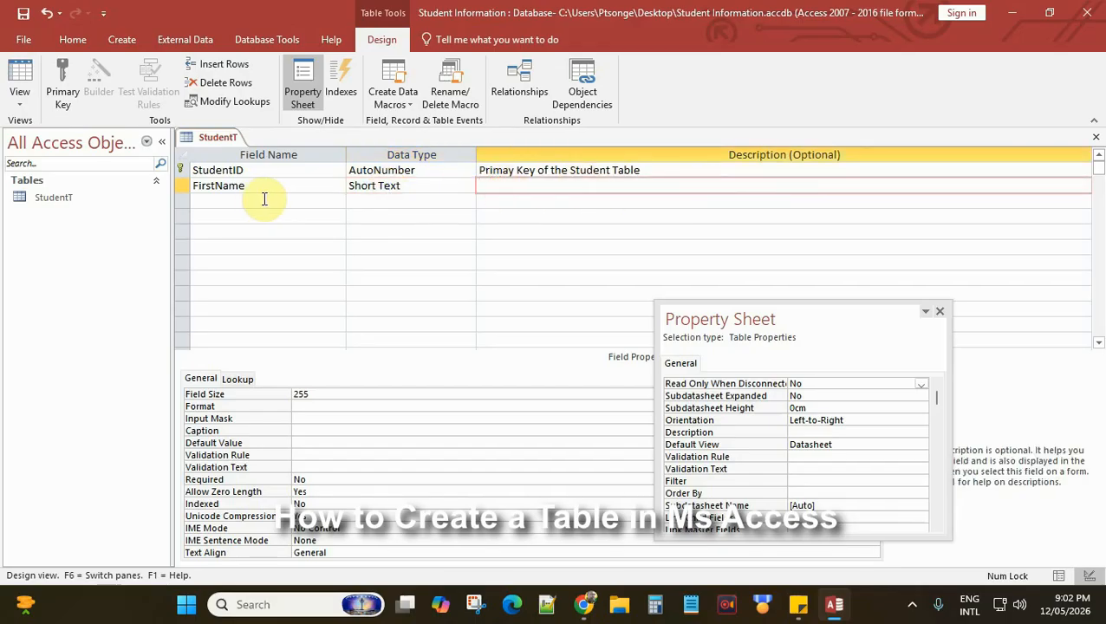
Add the fields "LastName" and "Gender" below FirstName, both with the Short Text data type
click(210, 200)
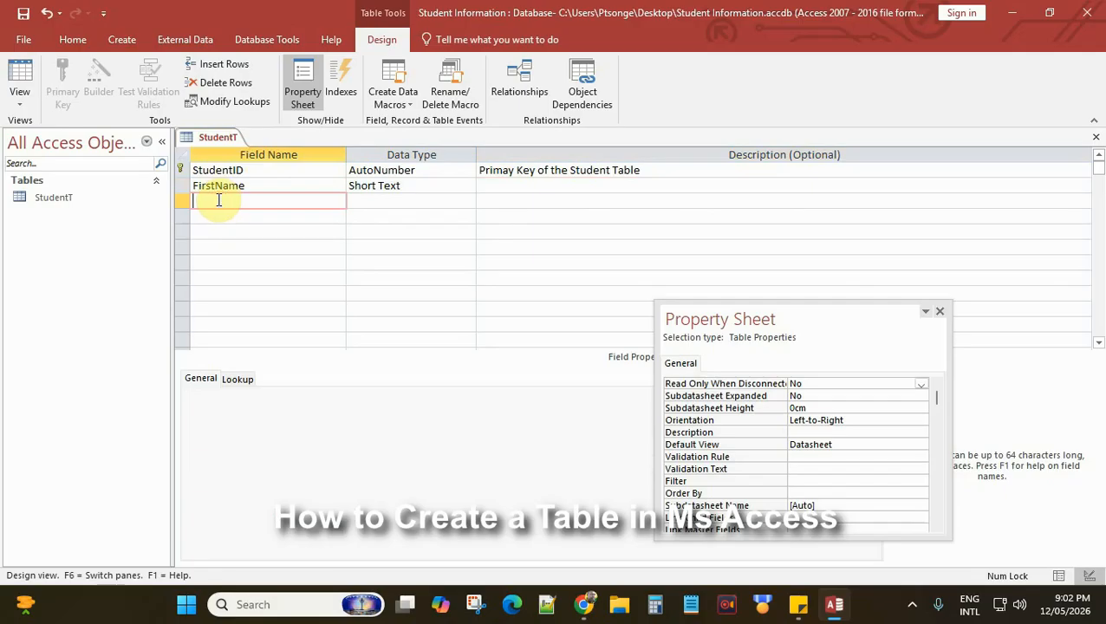
text(LastName)
key(Tab)
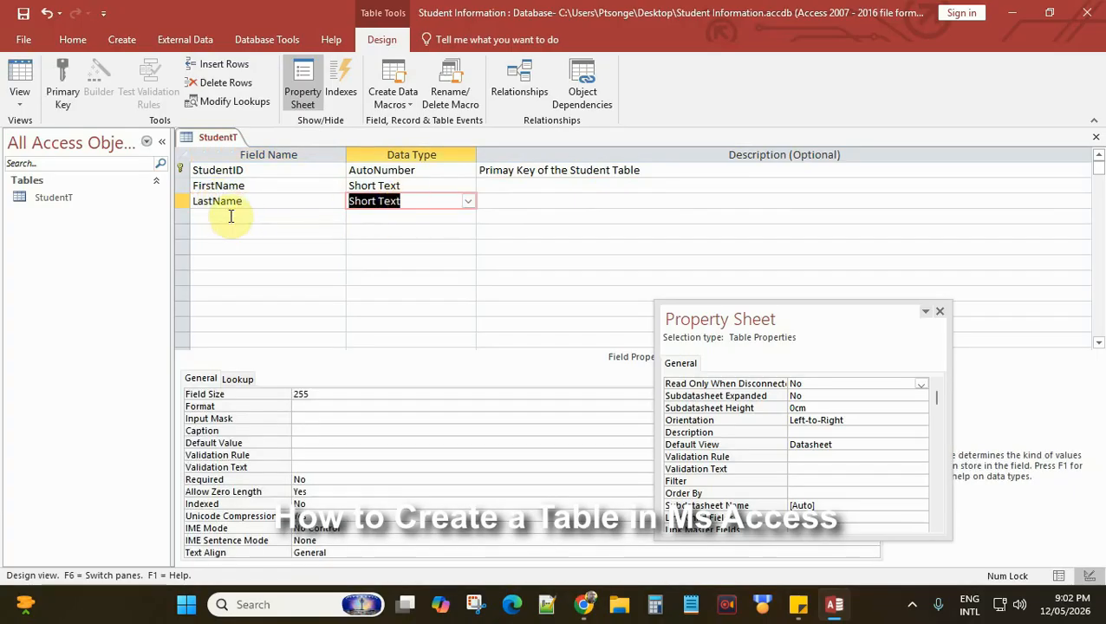
click(229, 216)
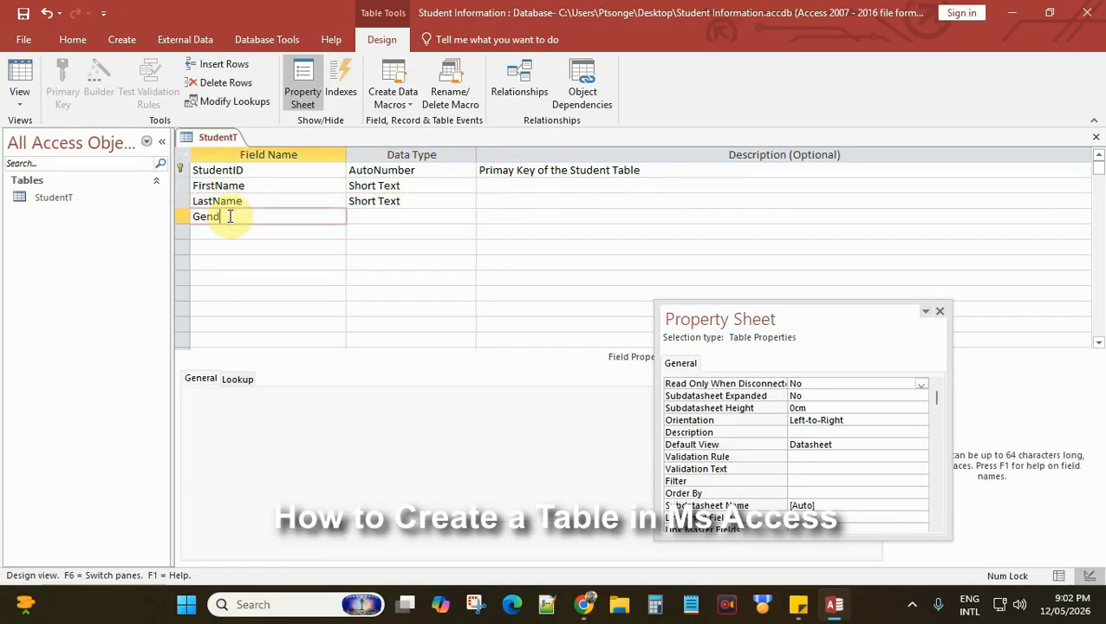
text(Gender)
key(Tab)
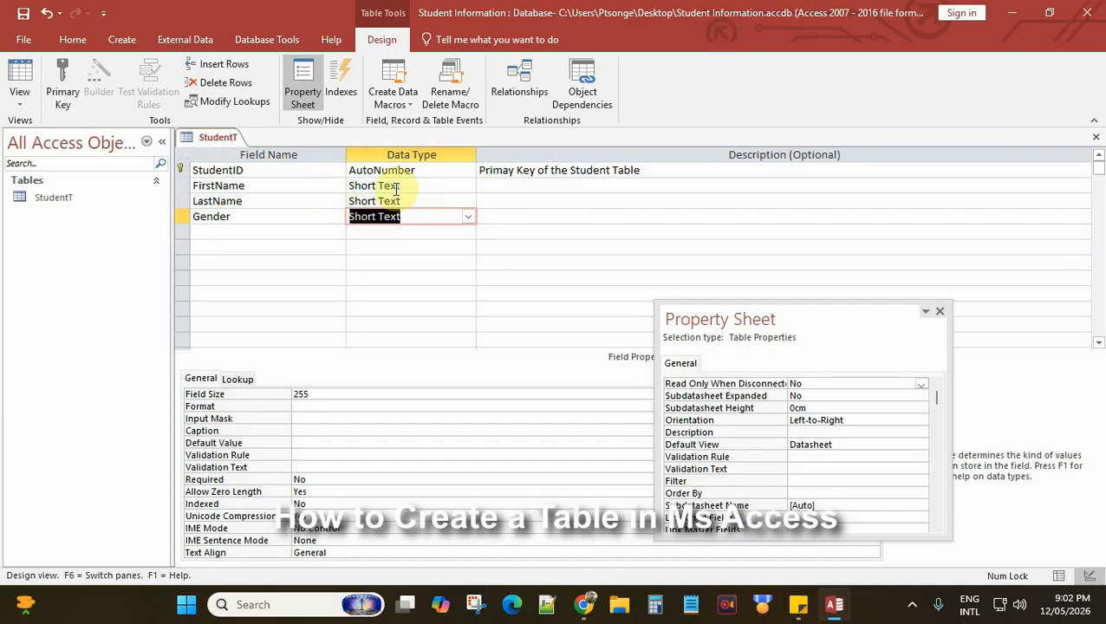
Shorten the field size of FirstName and set the field size of LastName to 15
click(330, 187)
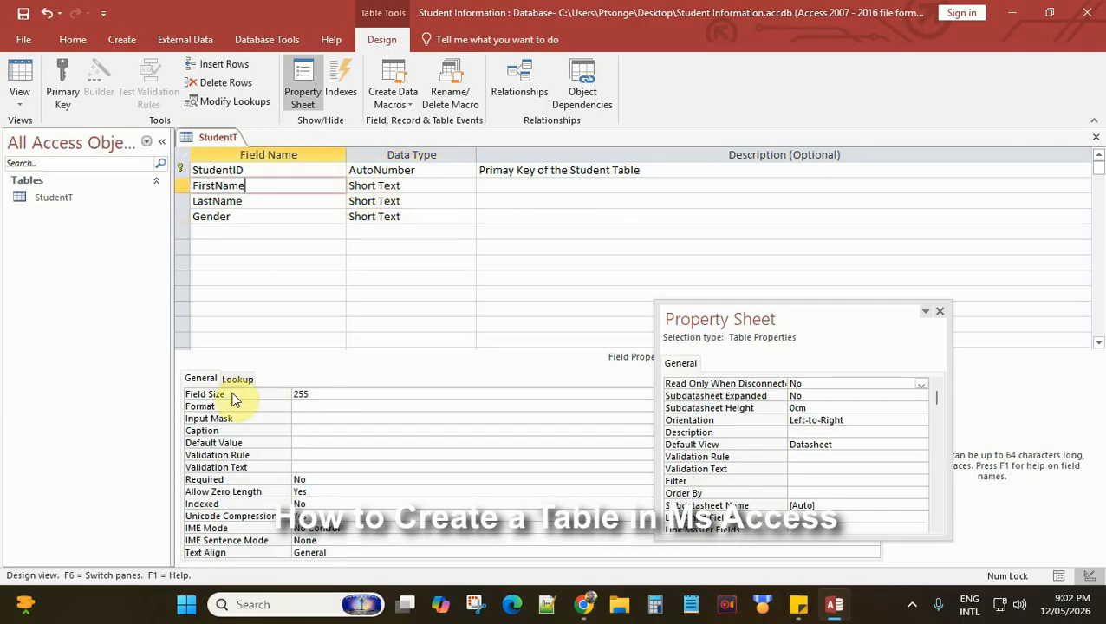
click(314, 393)
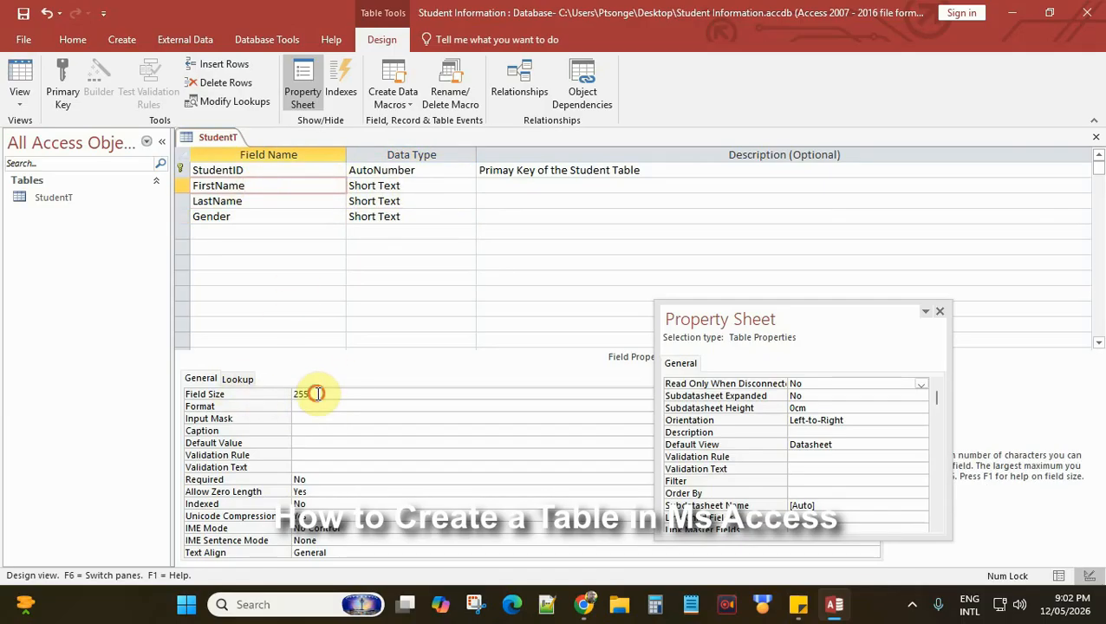
click(261, 396)
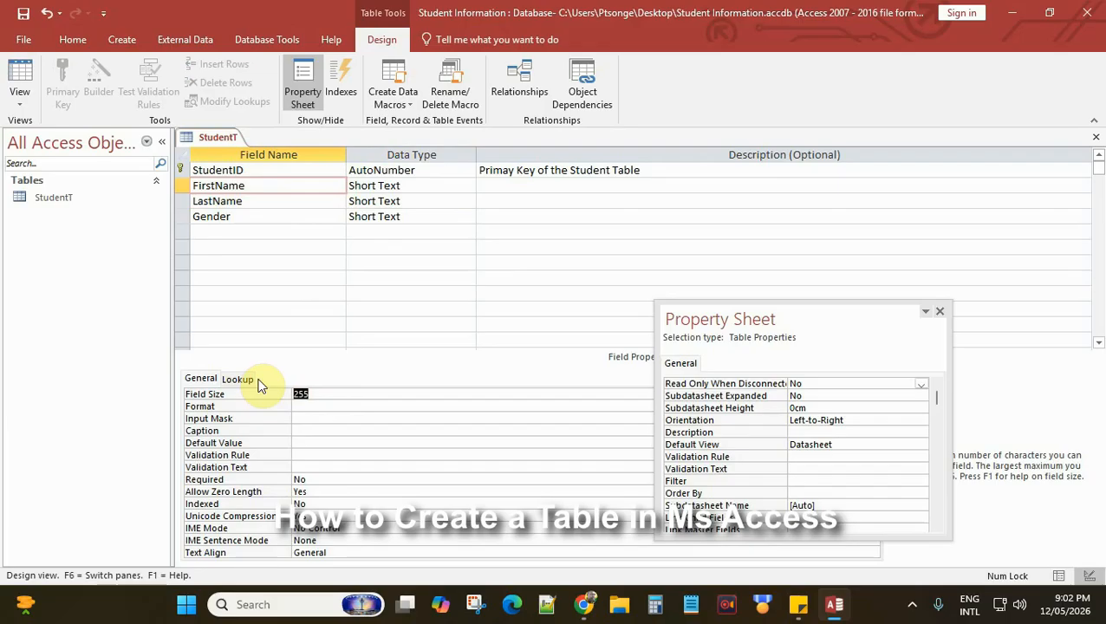
text(1)
click(372, 202)
click(274, 397)
text(1)
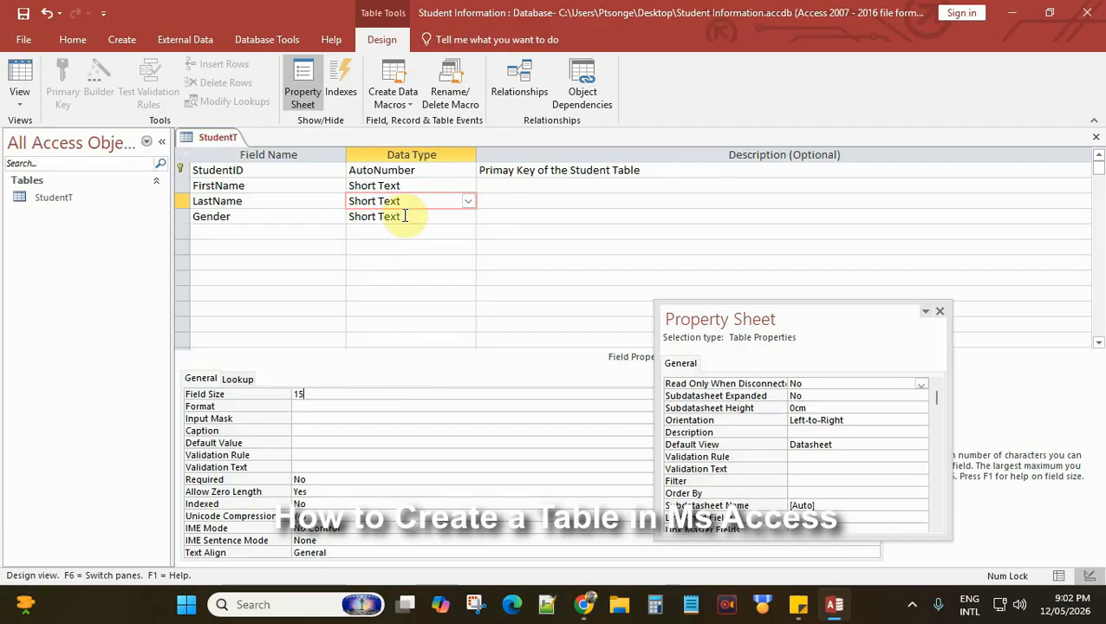
Set the field size of the Gender field to 1
click(408, 217)
click(268, 392)
text(1)
click(303, 216)
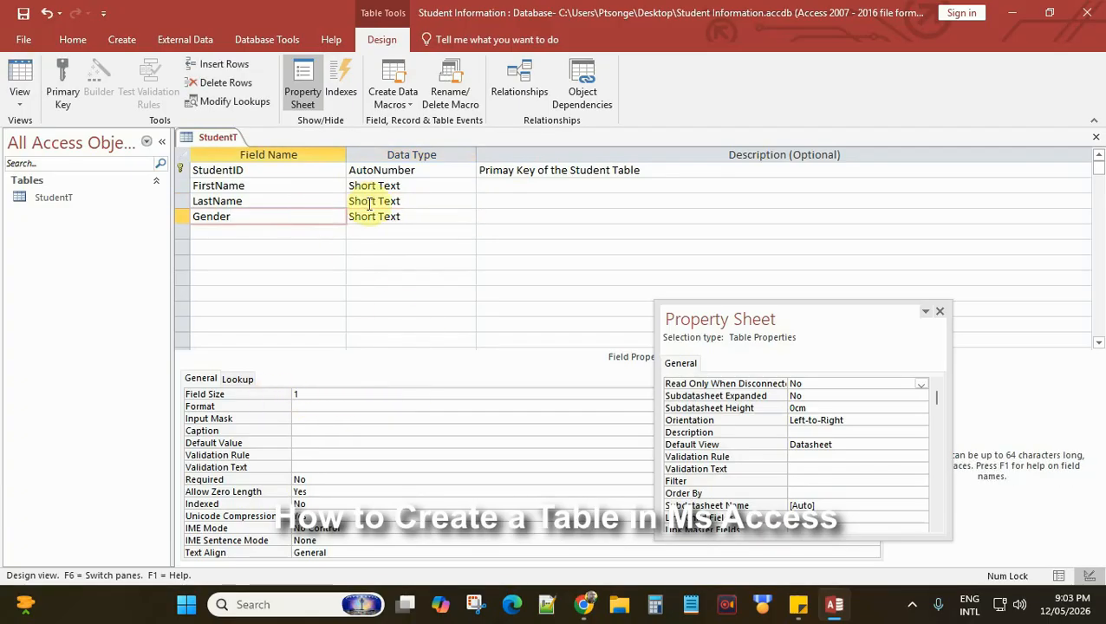
click(301, 394)
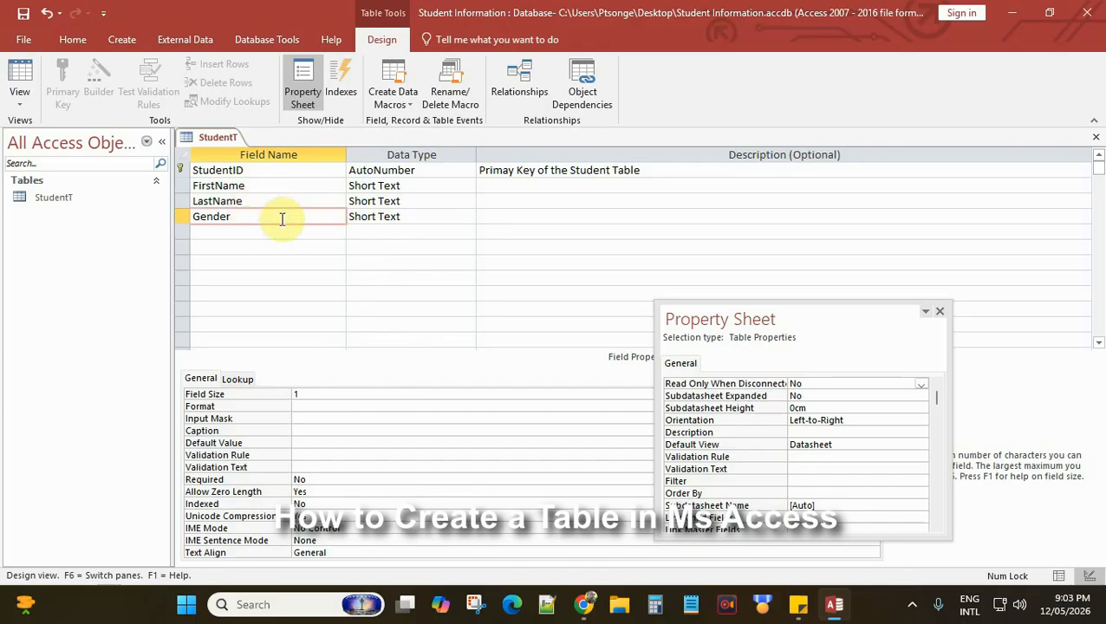
Add a field named "DOB" below Gender with the Date/Time data type
click(250, 229)
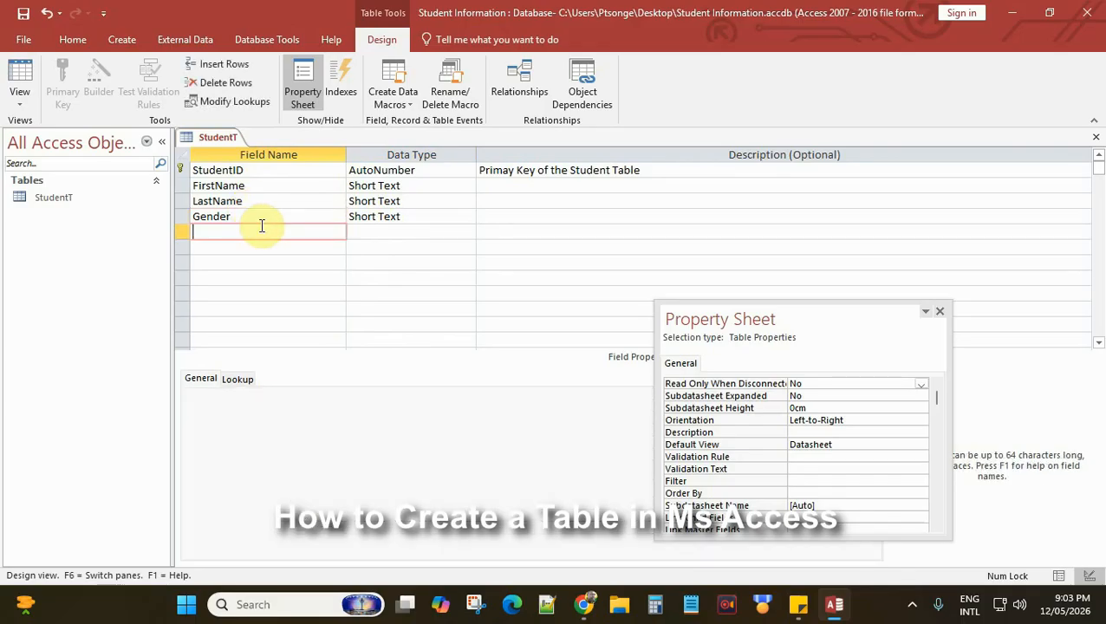
text(DOB)
key(Tab)
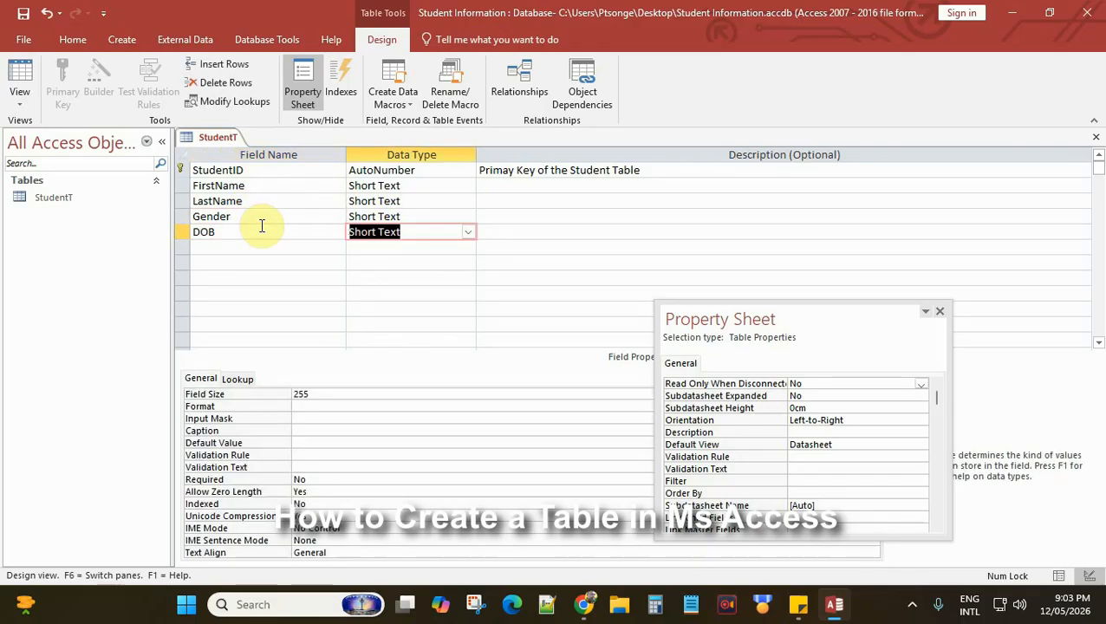
text(Date/Time)
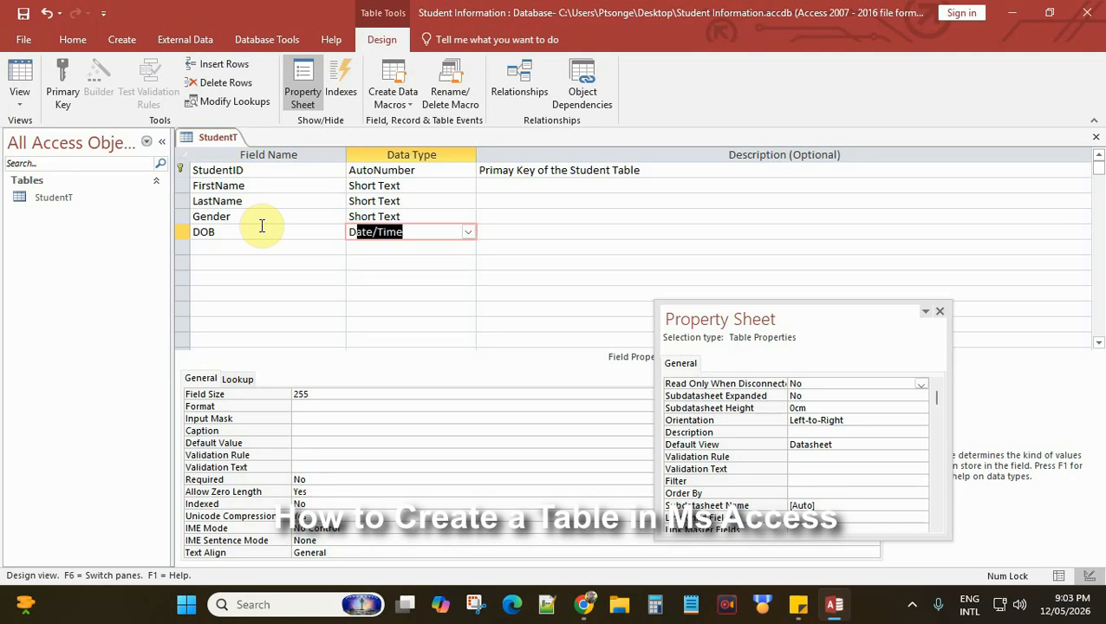
click(468, 232)
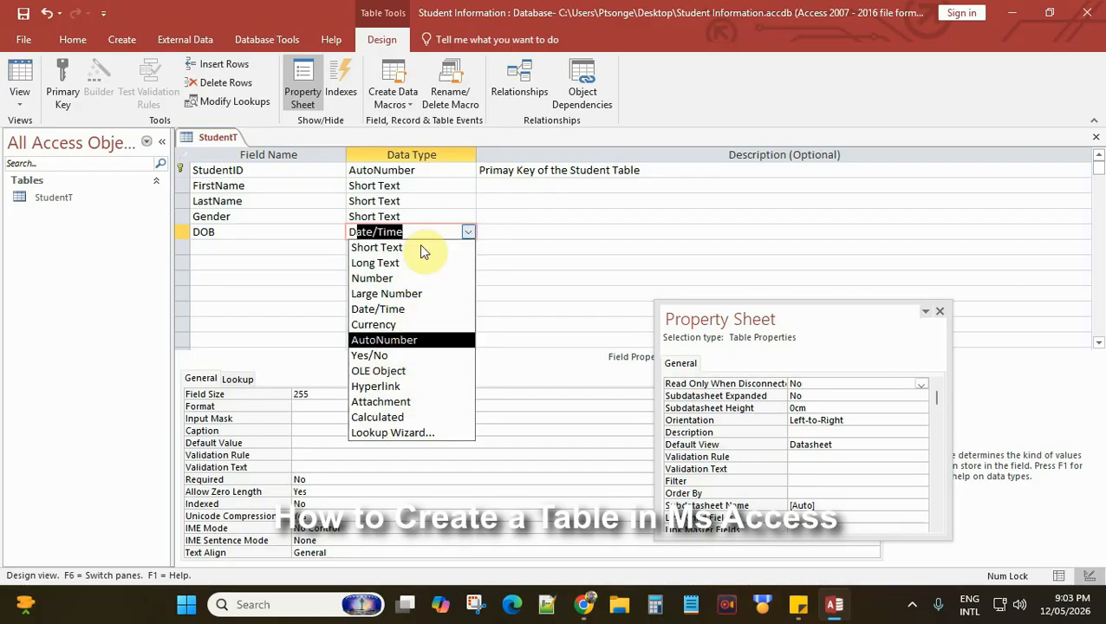
click(470, 230)
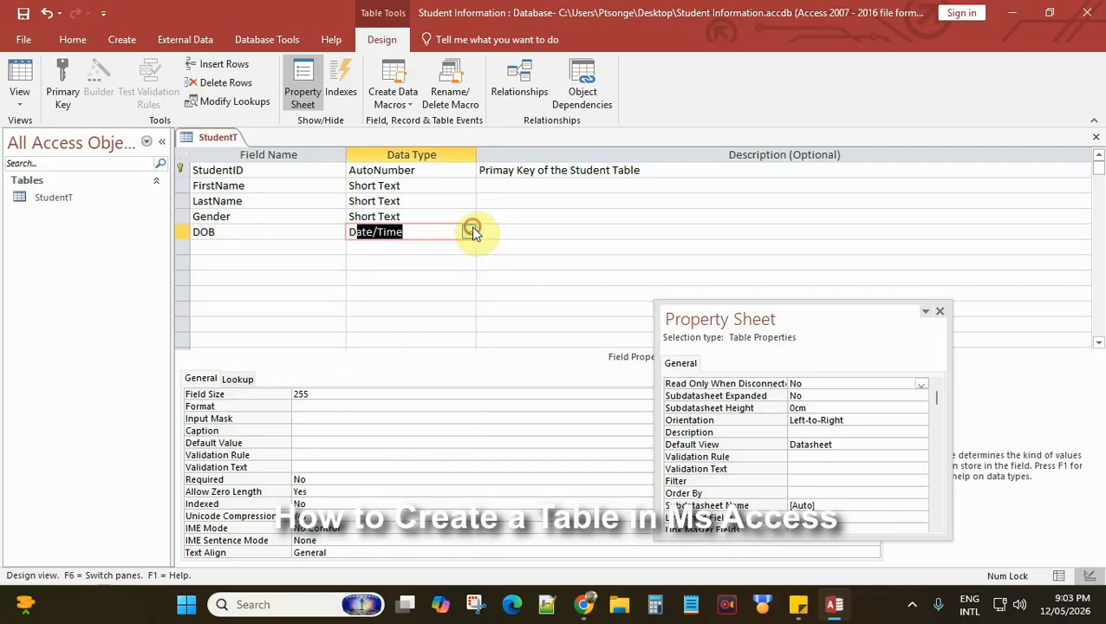
Add a field named "FeePaid" below DOB with the Number data type
click(240, 248)
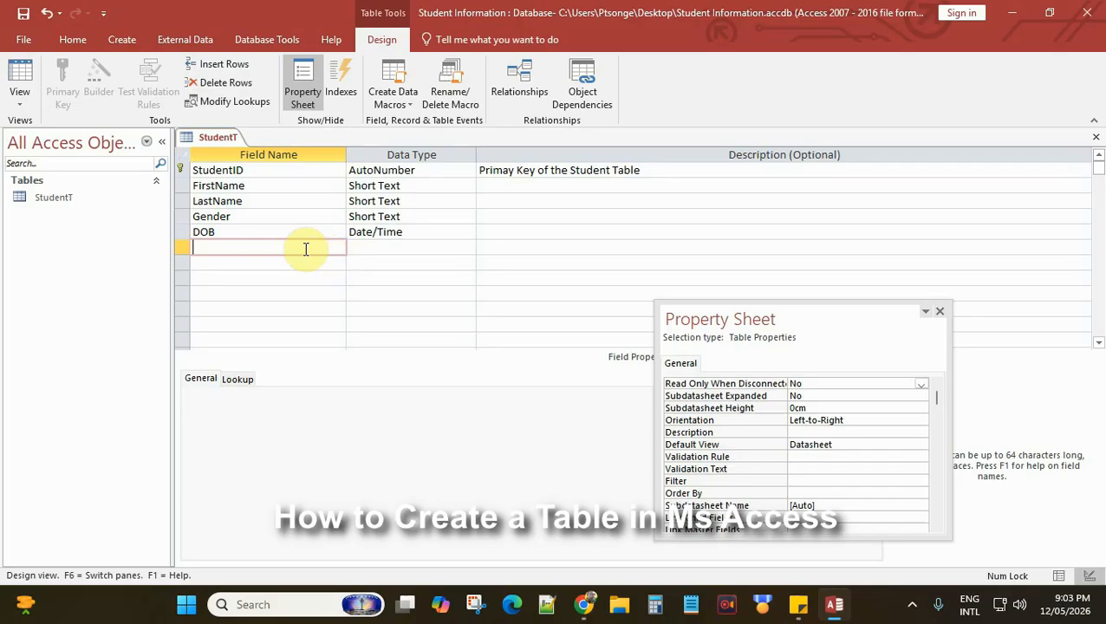
text(FE)
key(Tab)
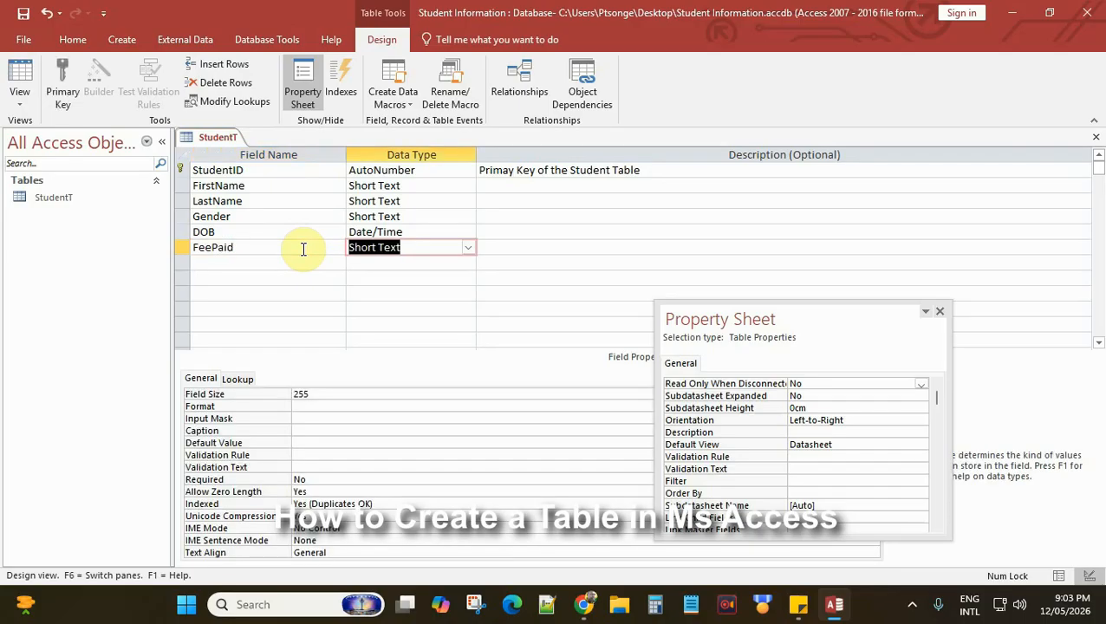
click(468, 247)
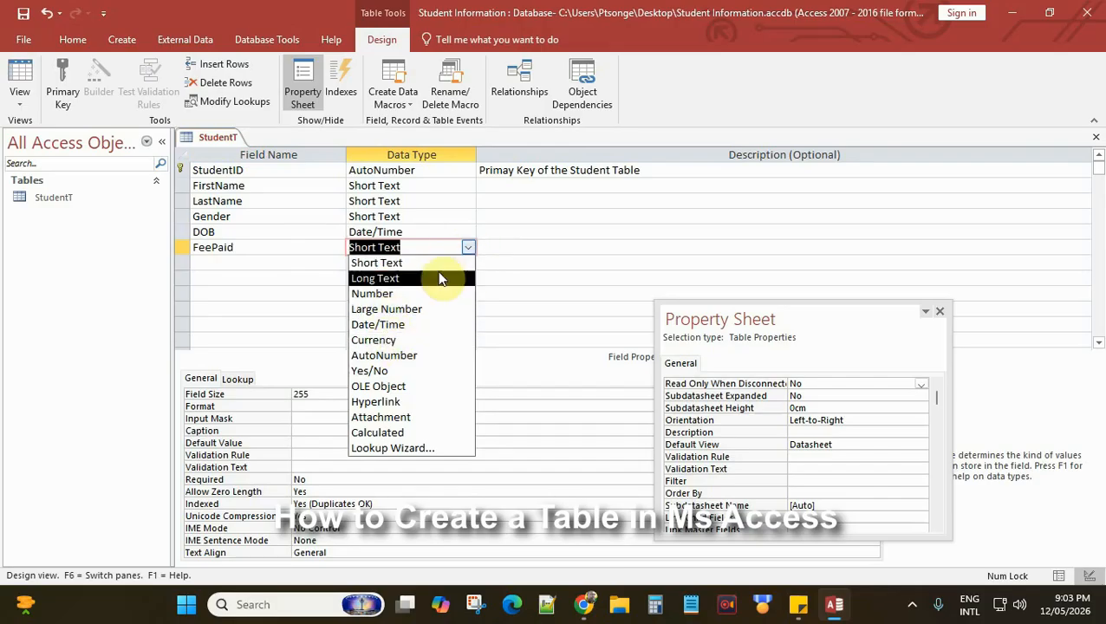
click(389, 295)
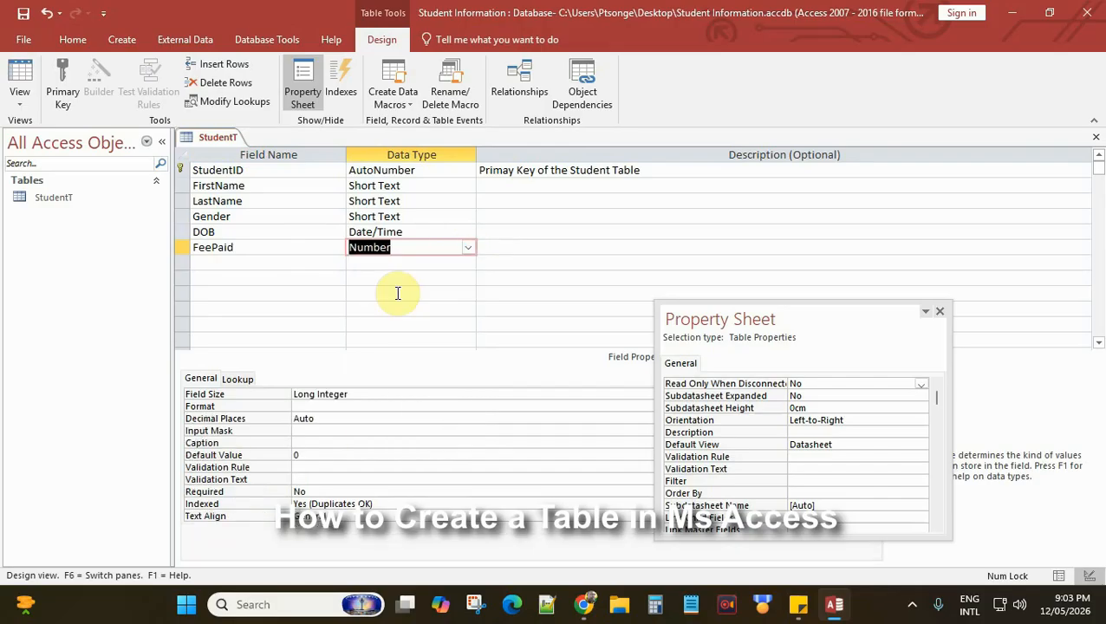
Add a field named "Phone" below FeePaid with the Short Text data type
click(248, 262)
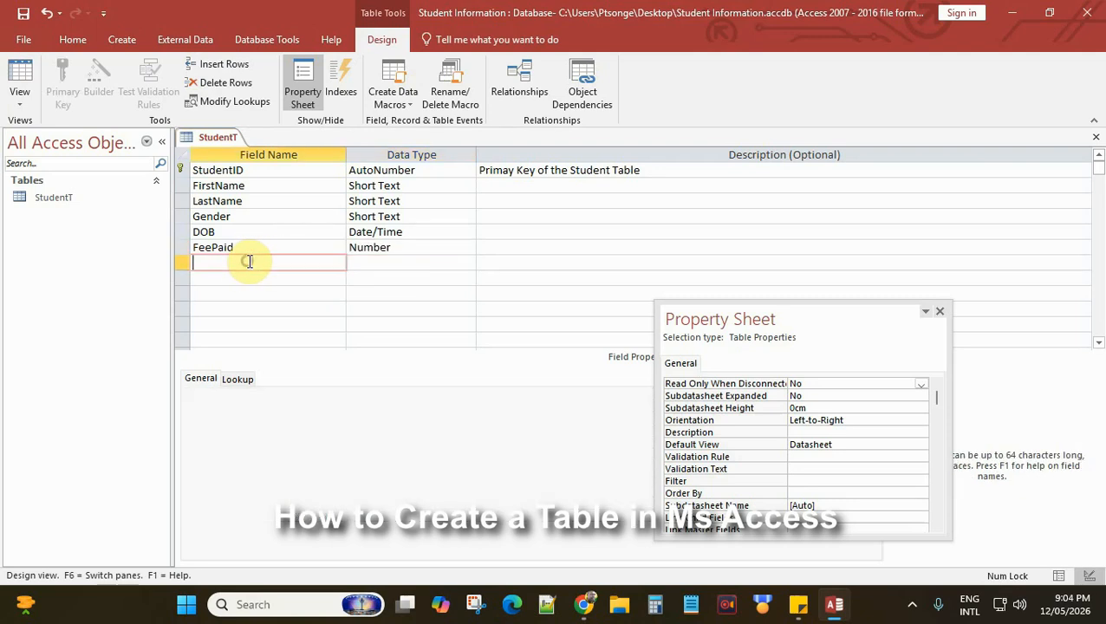
text(PhoneContact)
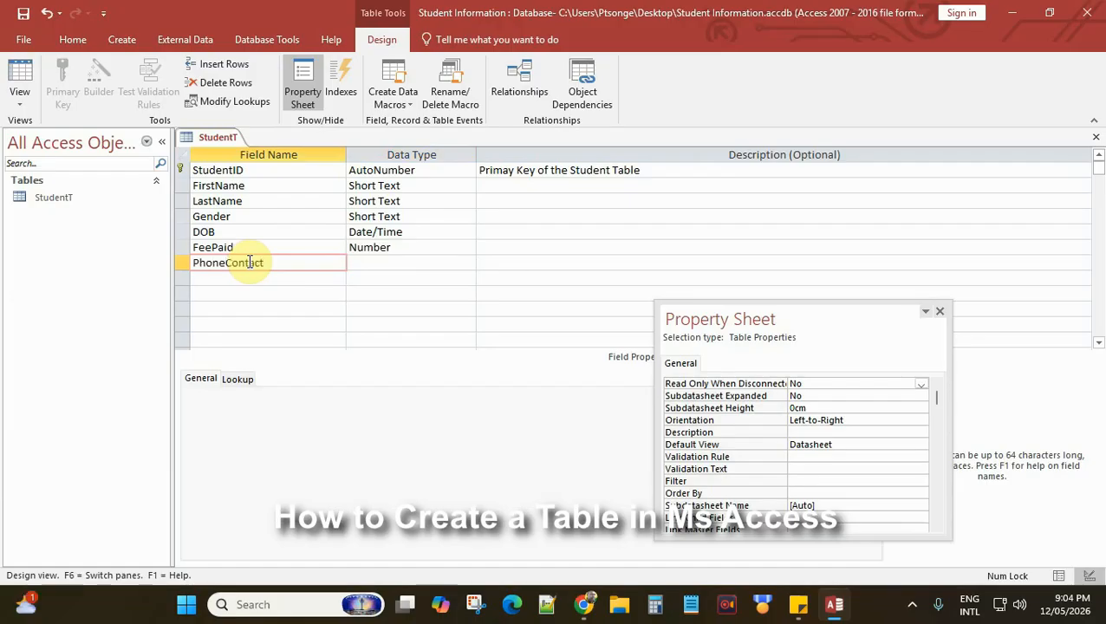
key(BackSpace)
key(BackSpace)
click(382, 264)
click(468, 262)
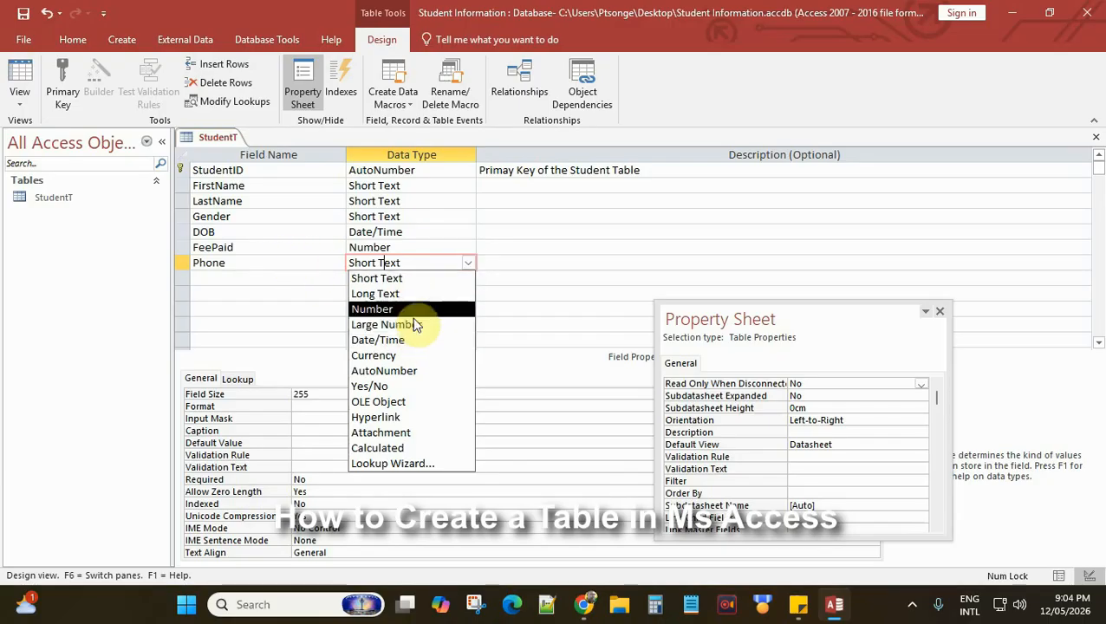
click(262, 263)
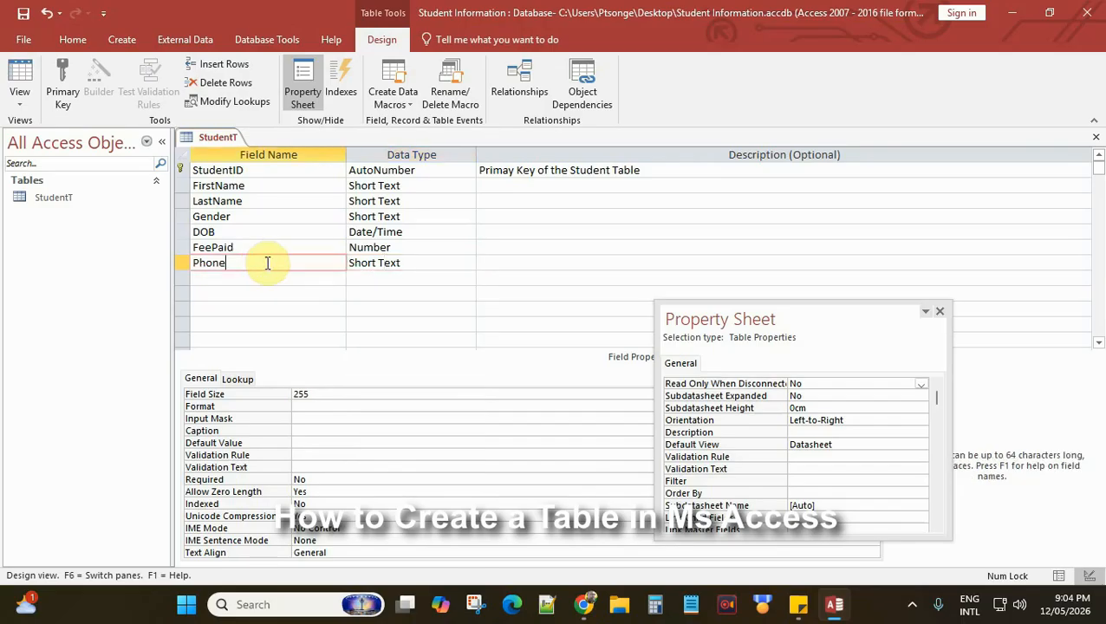
Set the field size of the Phone field to 10
click(420, 261)
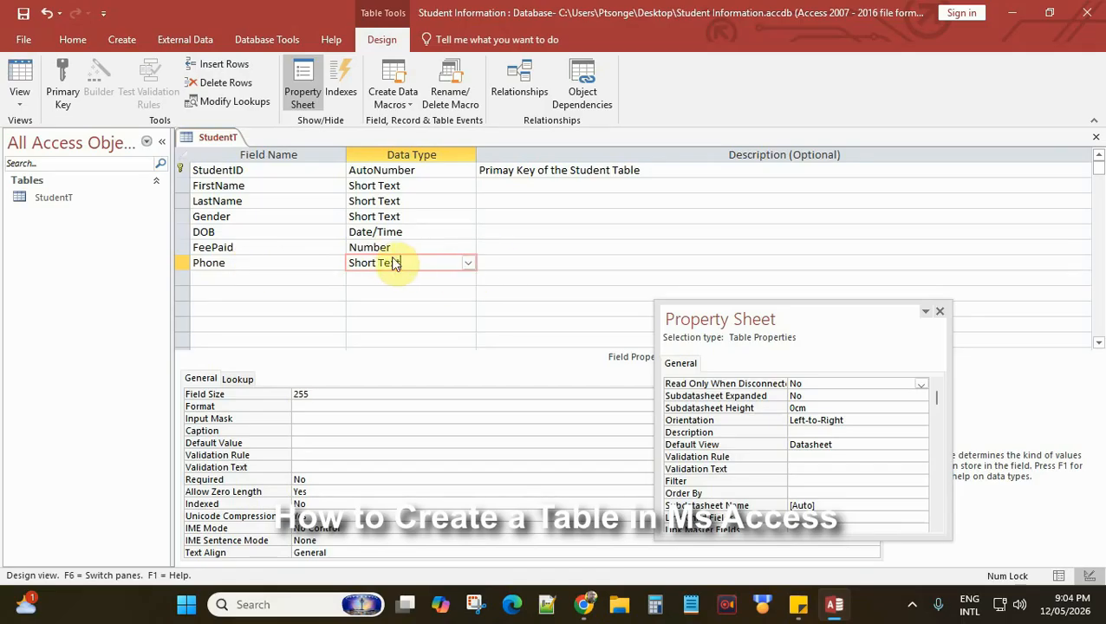
double_click(305, 394)
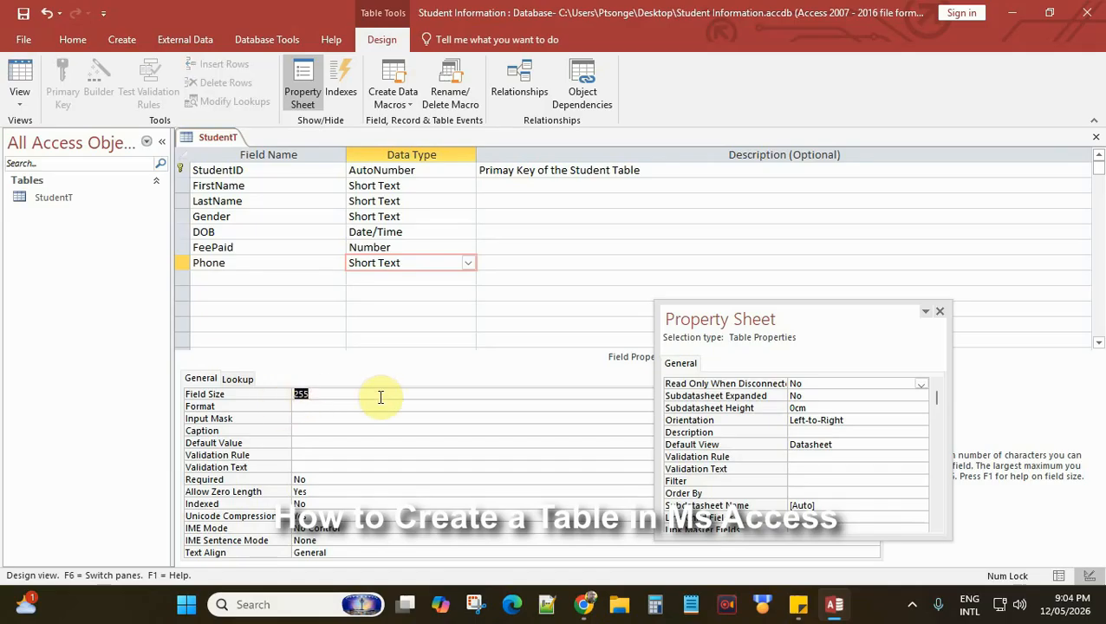
text(10)
click(294, 261)
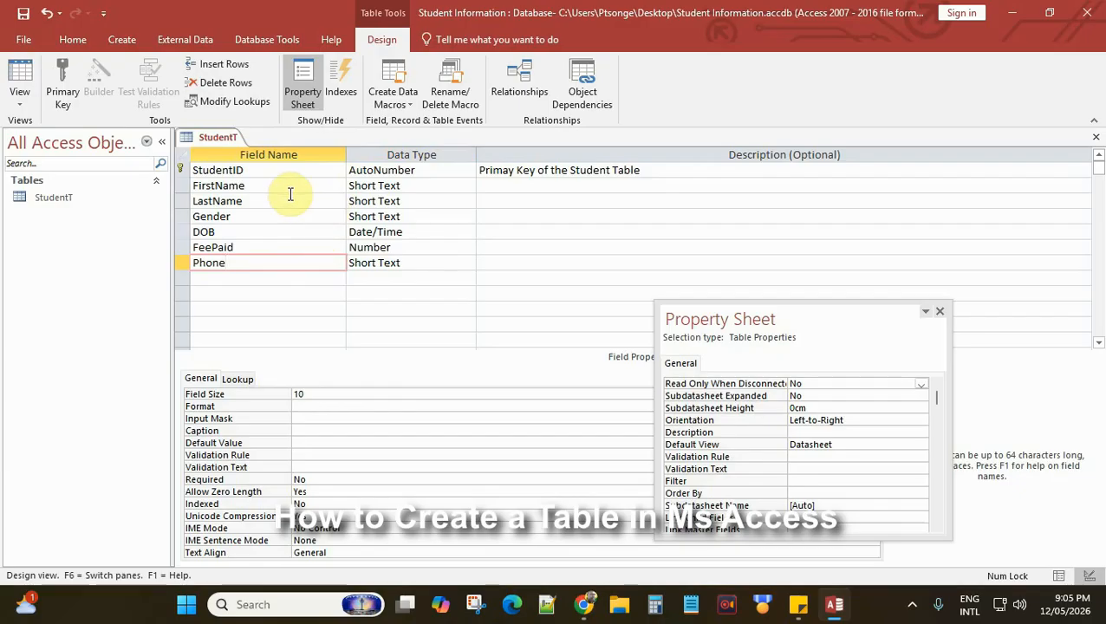
Save and close the StudentT table design, and reopen the table in Datasheet view
click(23, 14)
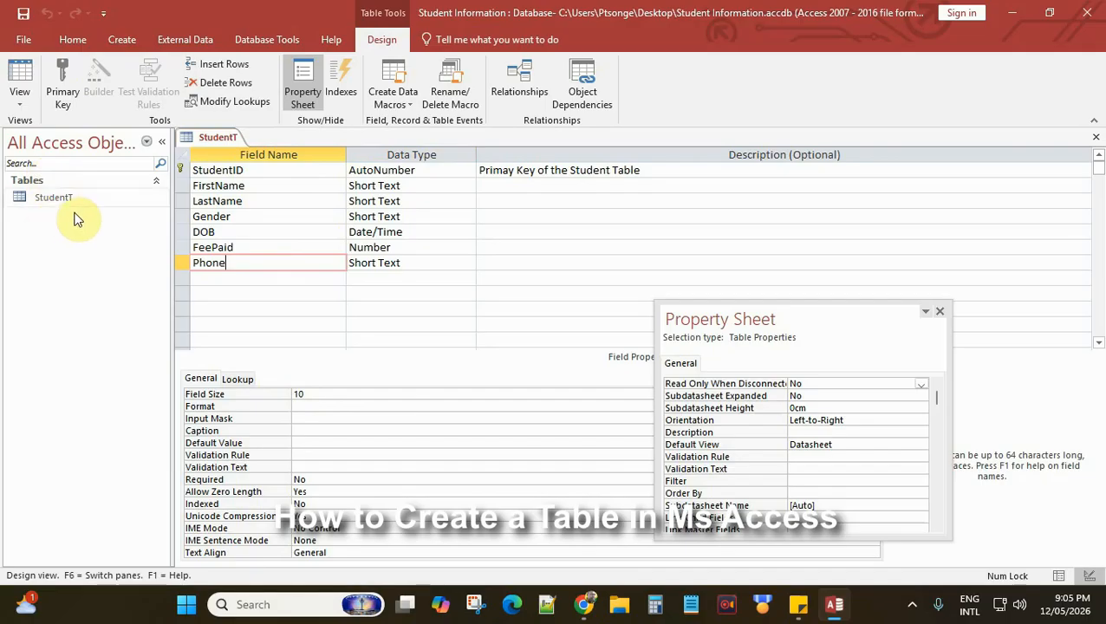
click(1096, 137)
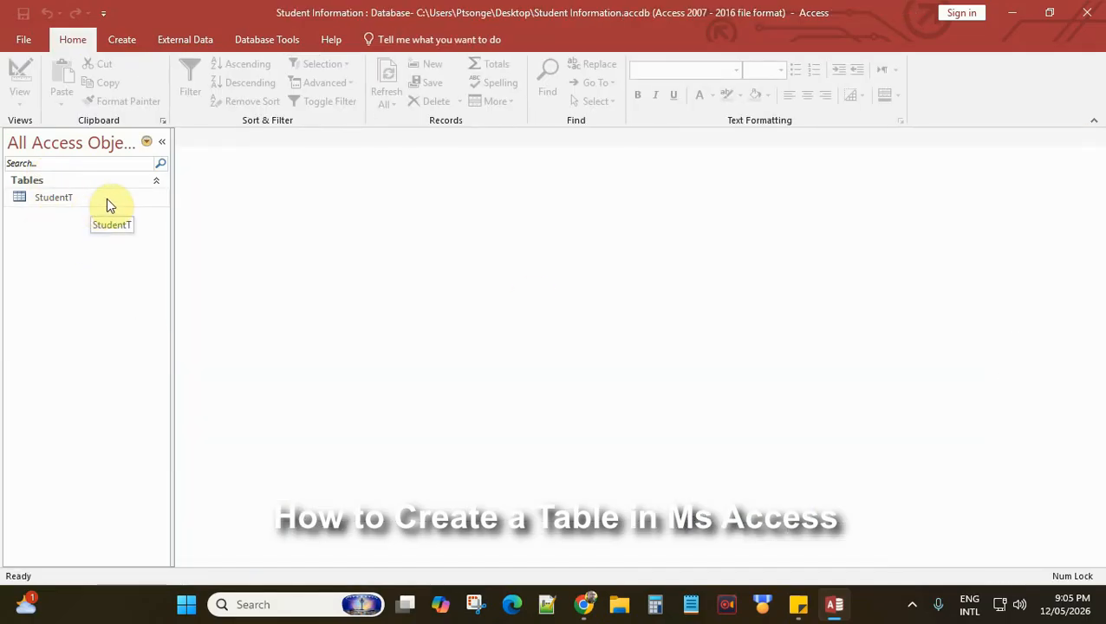
click(65, 197)
double_click(65, 197)
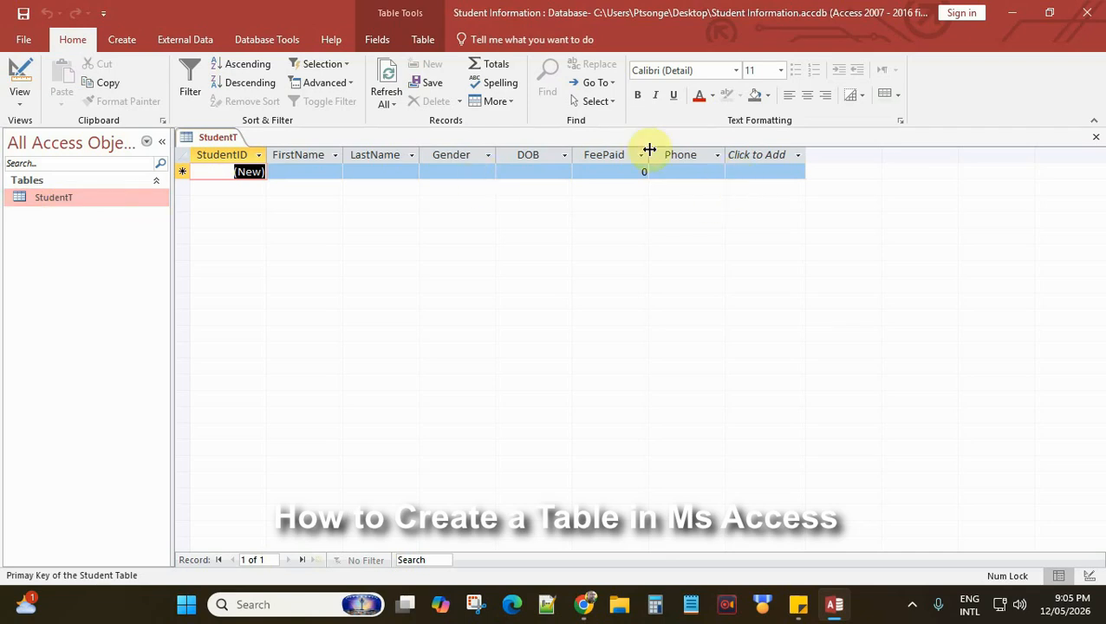
Enter the first student record with the student's first and last name, gender M, date of birth, FeePaid 1000 and phone number
click(329, 171)
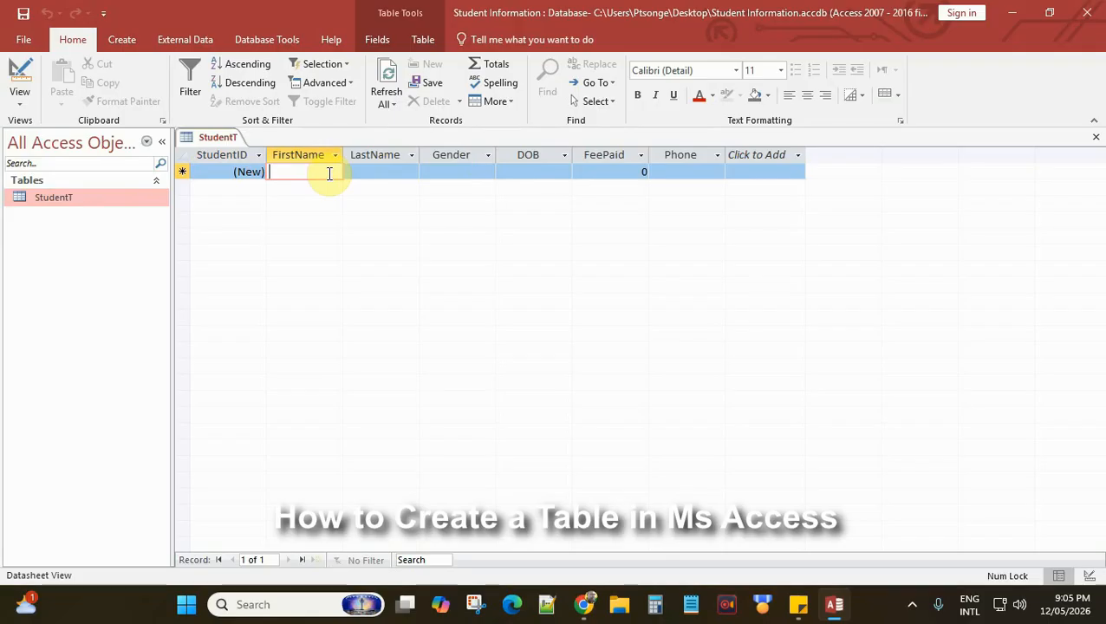
text(Joe)
key(Tab)
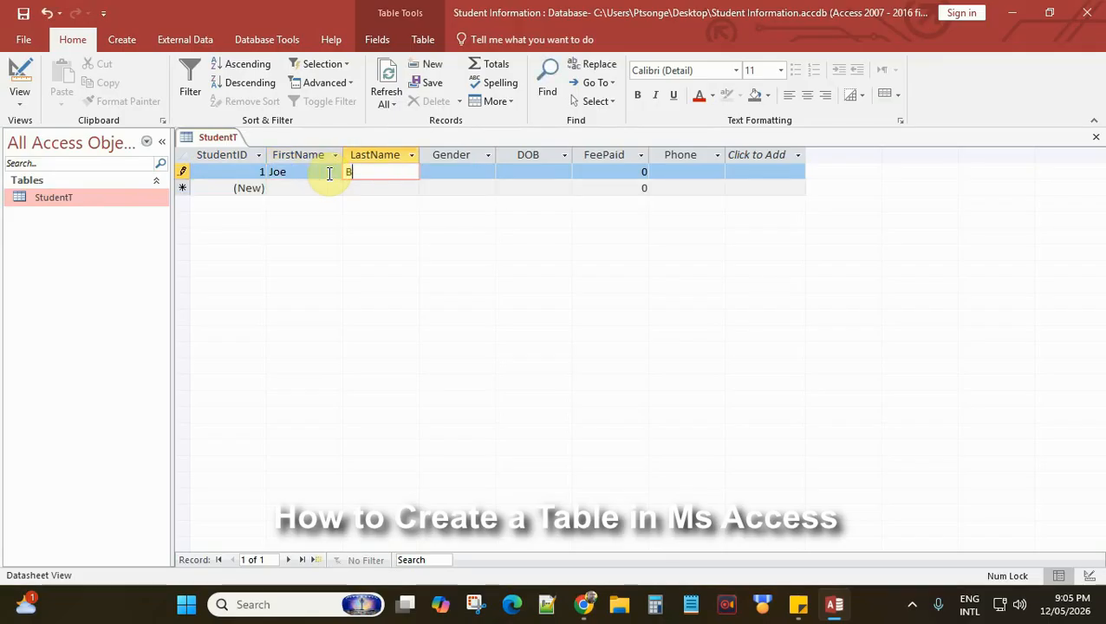
key(Tab)
text(M)
key(Tab)
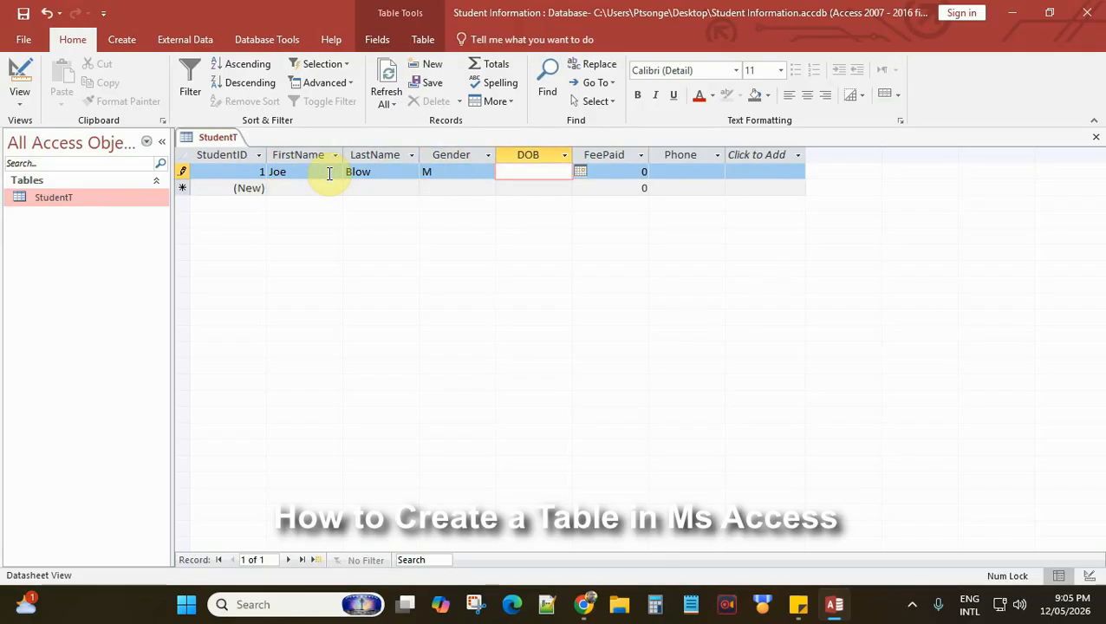
text(23/12/2008)
key(Tab)
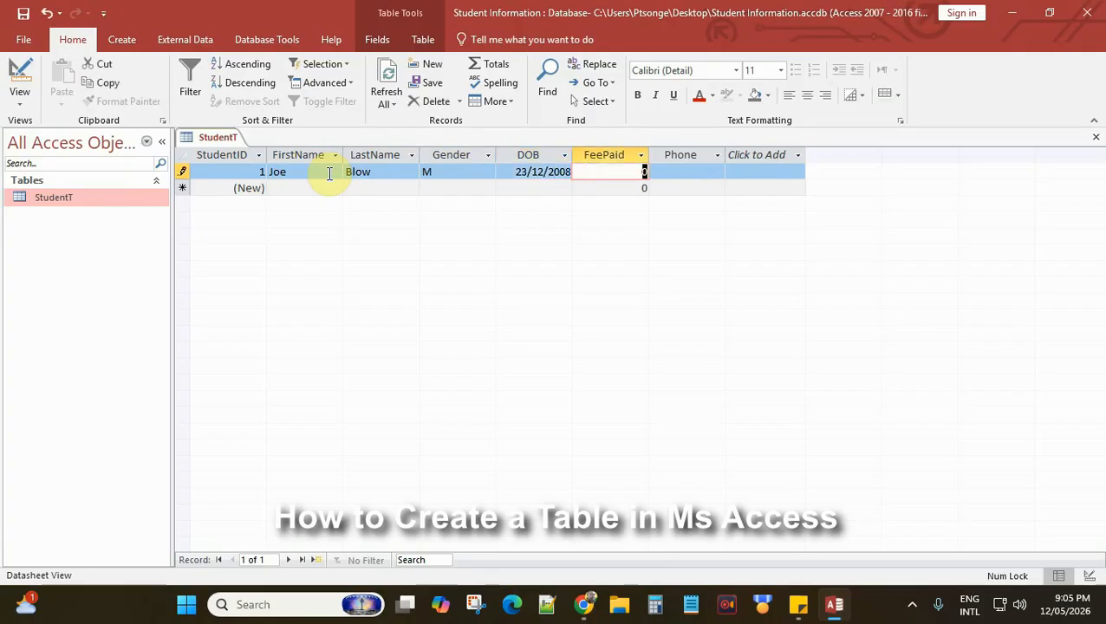
text(1000)
key(Tab)
text(723)
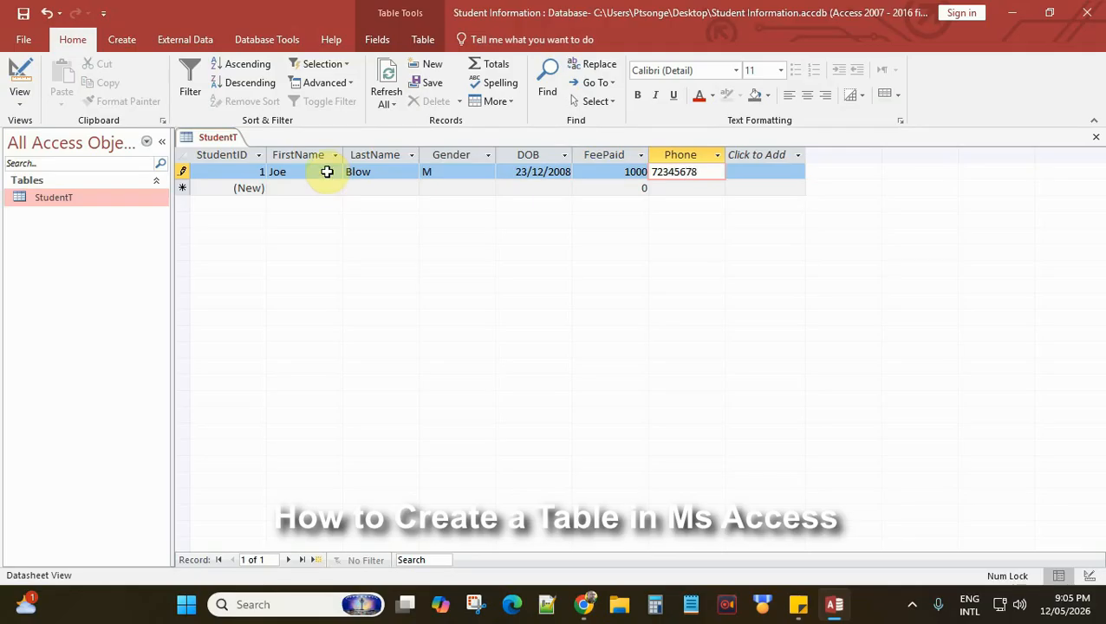
Enter a second student record with the student's first and last name, gender F, date of birth, FeePaid 2500 and phone number
click(324, 188)
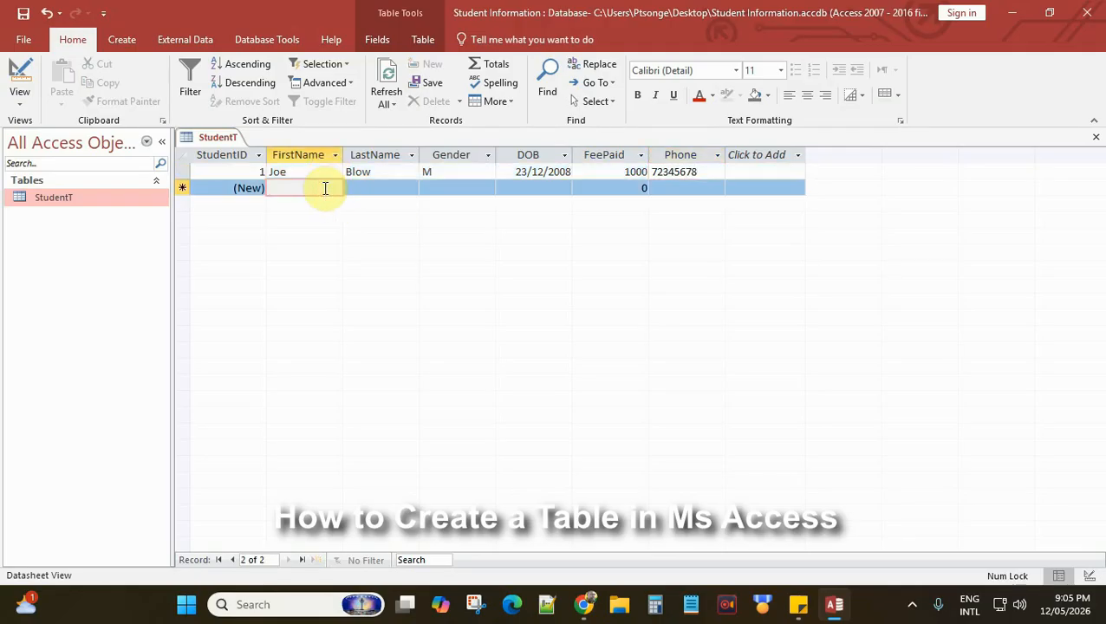
text(Mary)
key(Tab)
text(Tom)
key(Tab)
key(Tab)
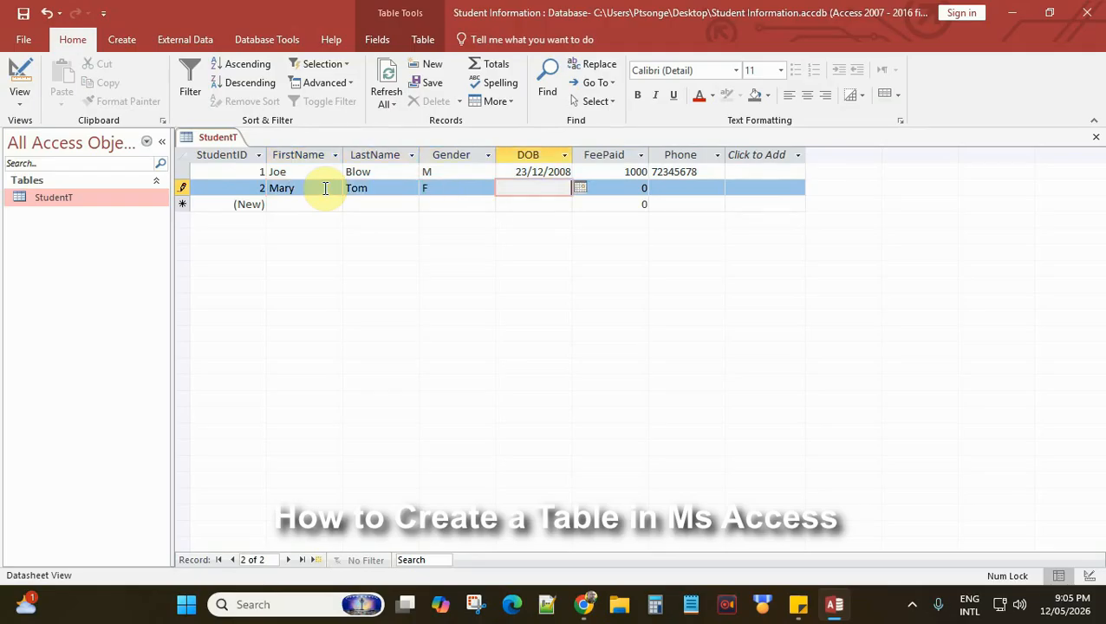
text(2/5/2005)
key(Tab)
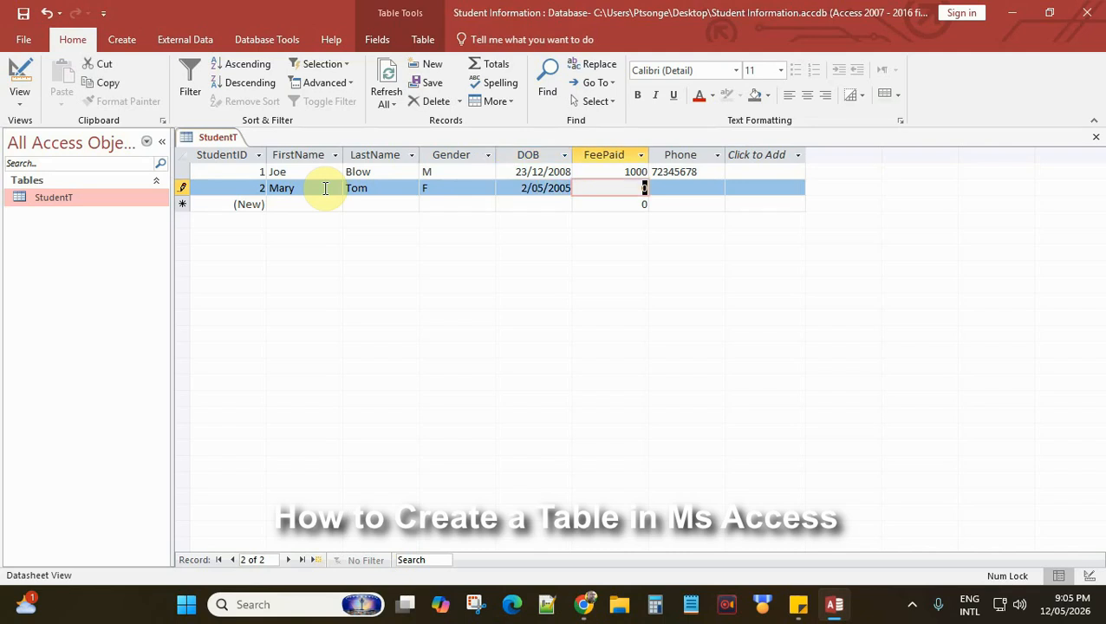
text(25)
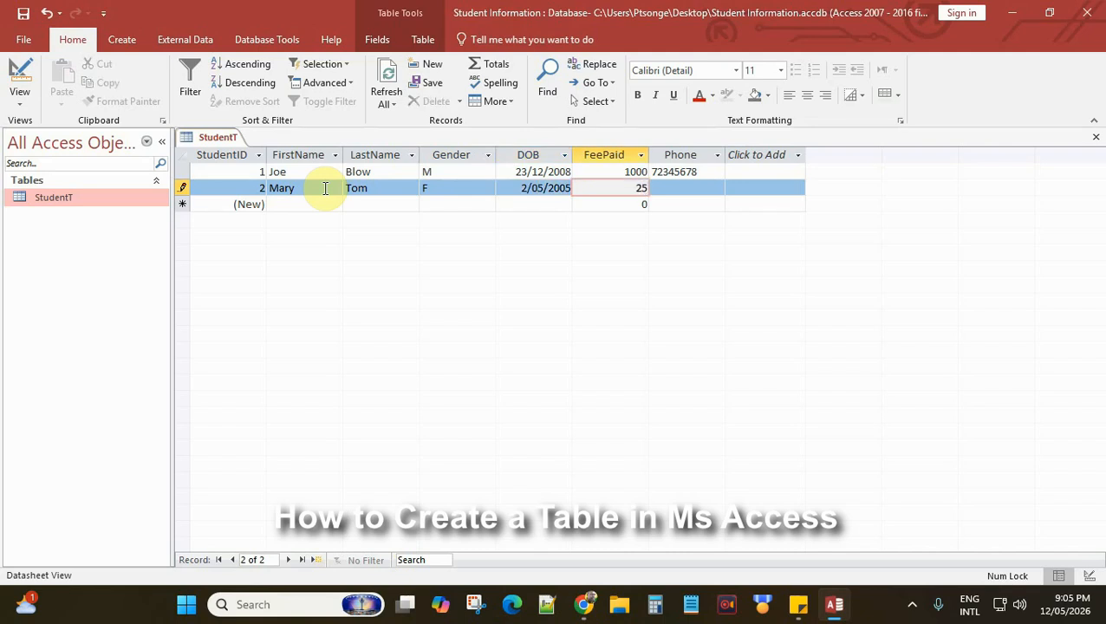
text(00)
key(Tab)
text(76586958)
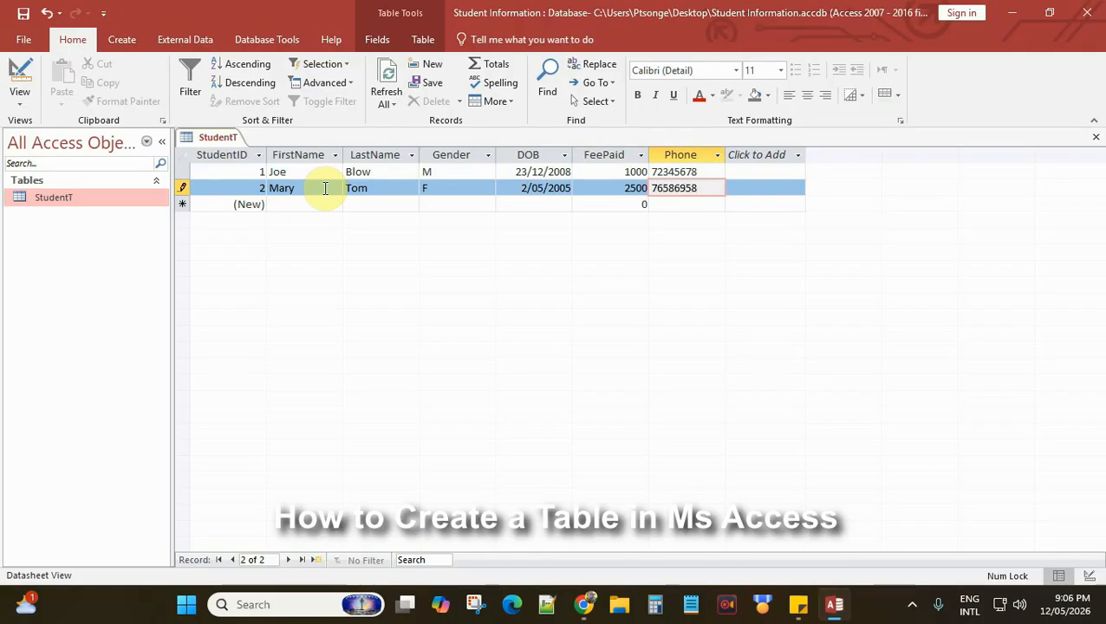
click(306, 202)
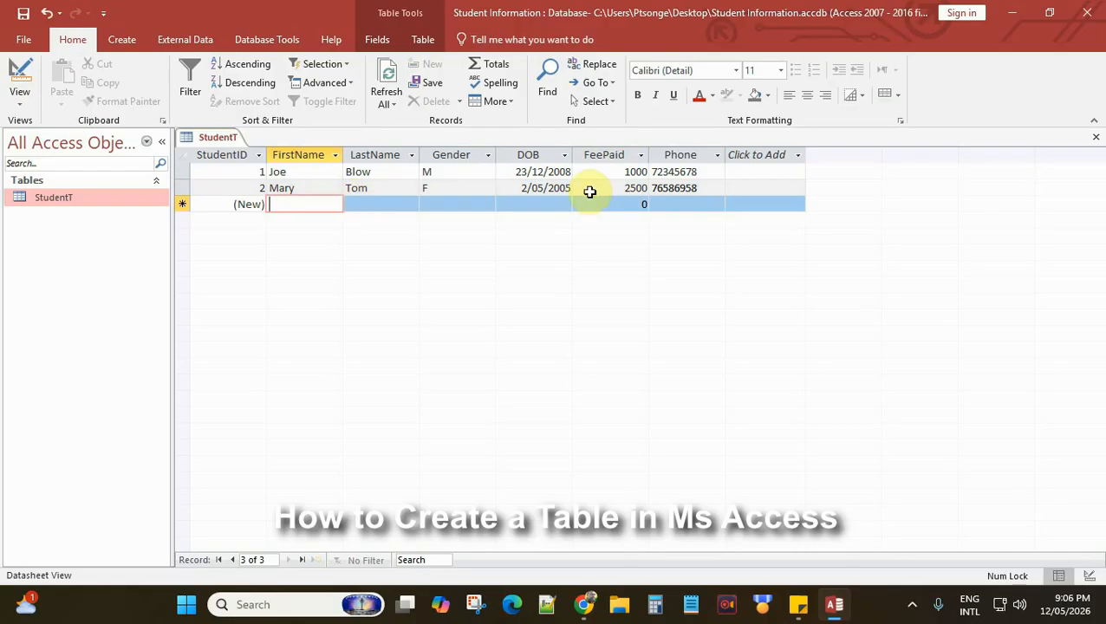